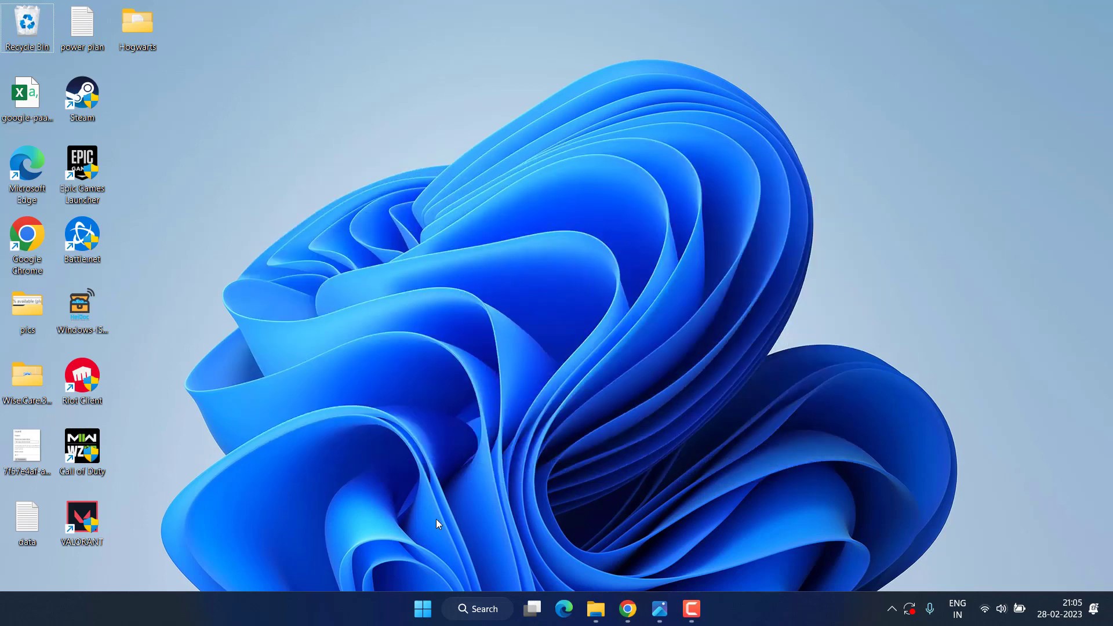
# Open Device Manager from the quick menu and expand Display adapters to view the Radeon RX 5500M.
pyautogui.rightClick(423, 610)
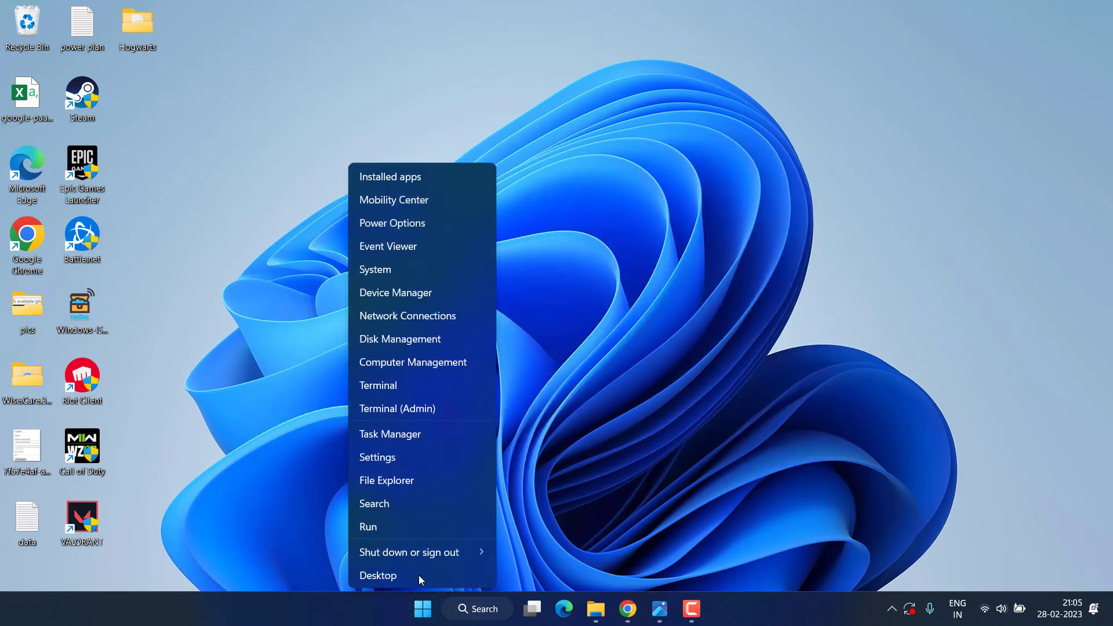
pyautogui.click(419, 294)
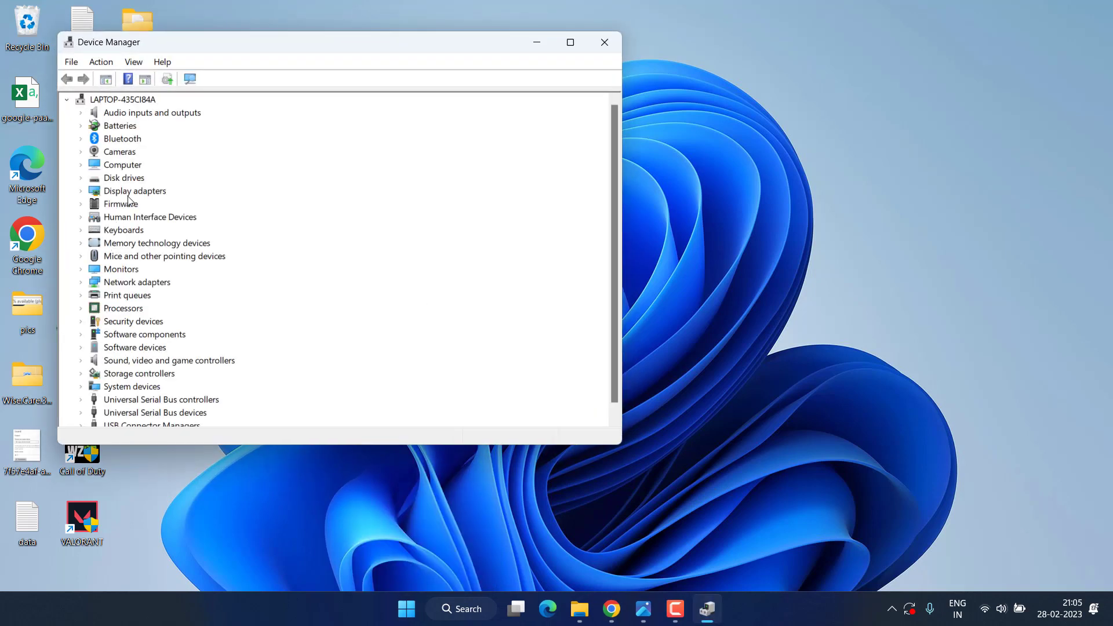
pyautogui.click(127, 196)
pyautogui.click(80, 191)
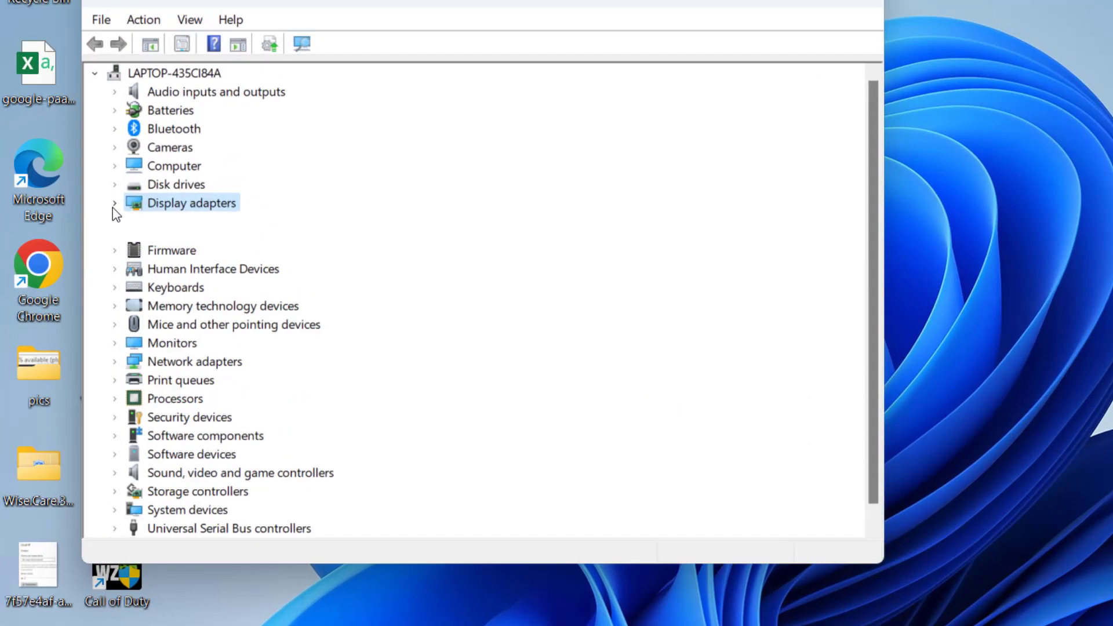
pyautogui.click(251, 267)
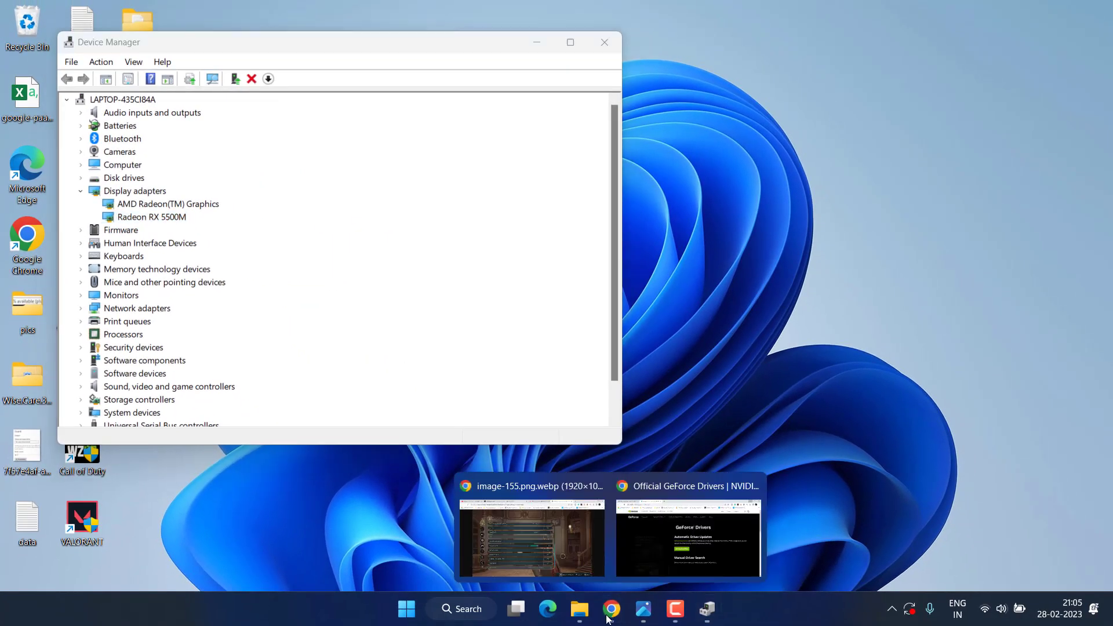
# Look up AMD Radeon RX 6800 drivers and expand the Windows 11 64-bit downloads.
pyautogui.click(675, 549)
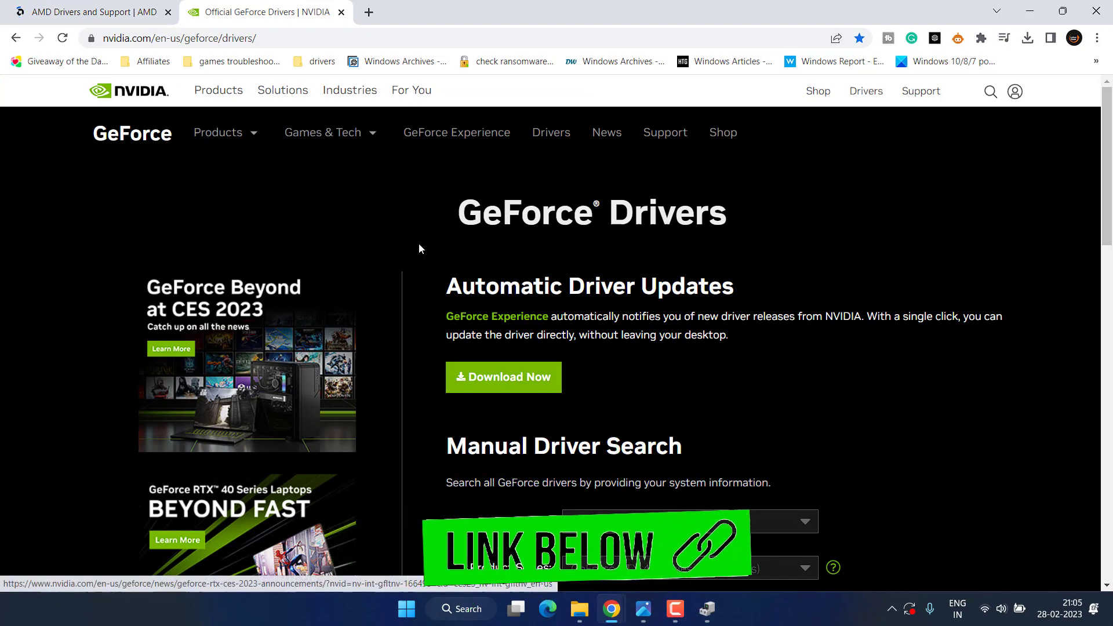
pyautogui.click(174, 4)
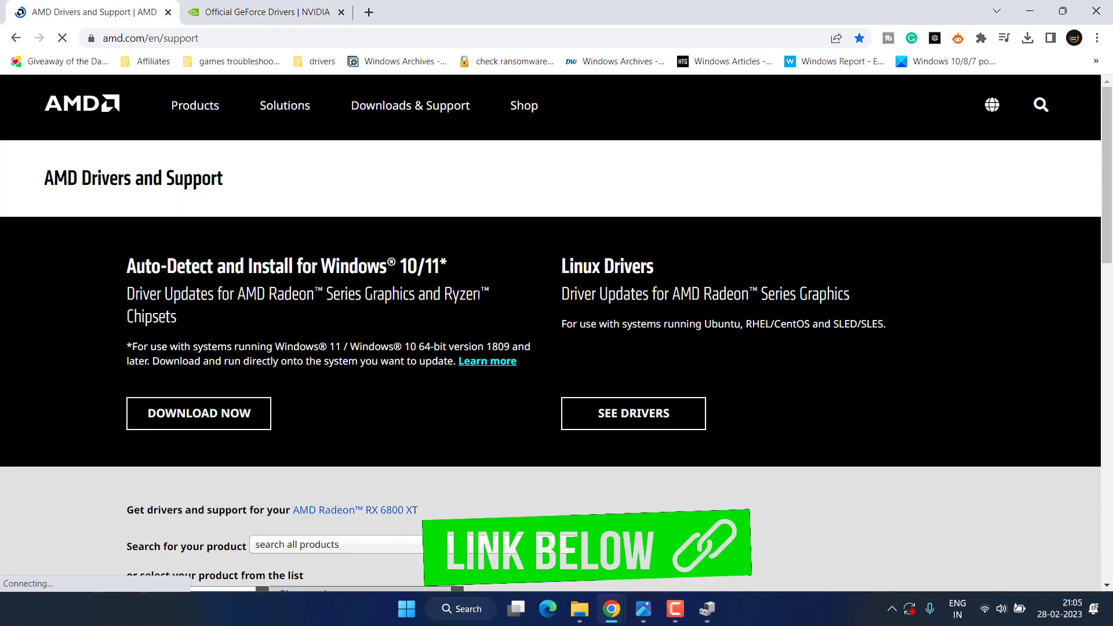
pyautogui.scroll(-1, 94, 318)
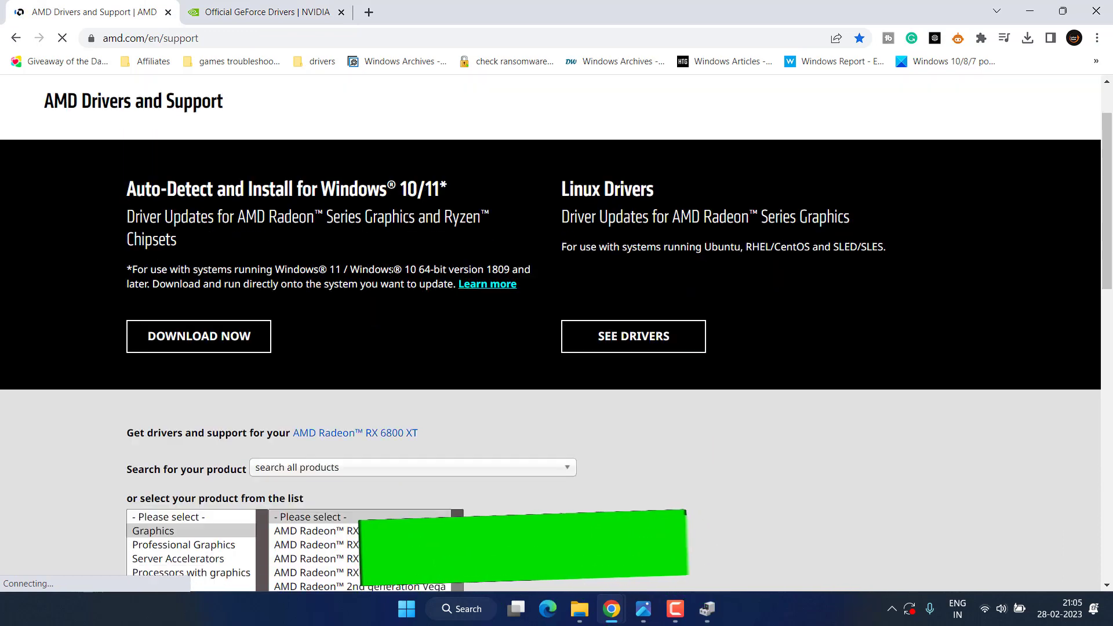
pyautogui.scroll(-2, 94, 318)
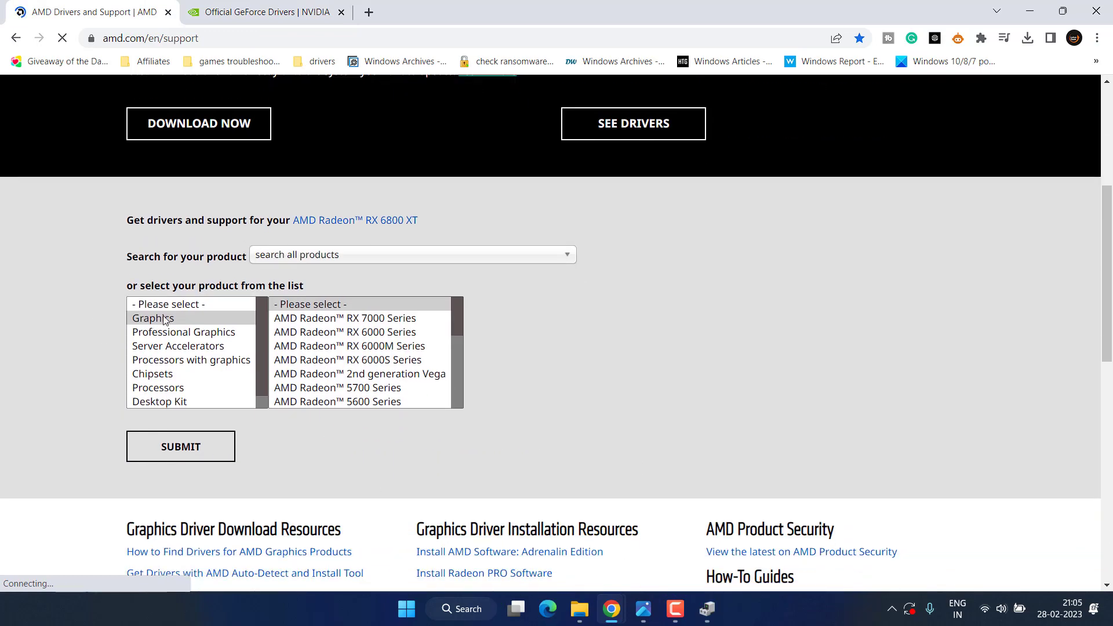
pyautogui.click(164, 321)
pyautogui.click(377, 334)
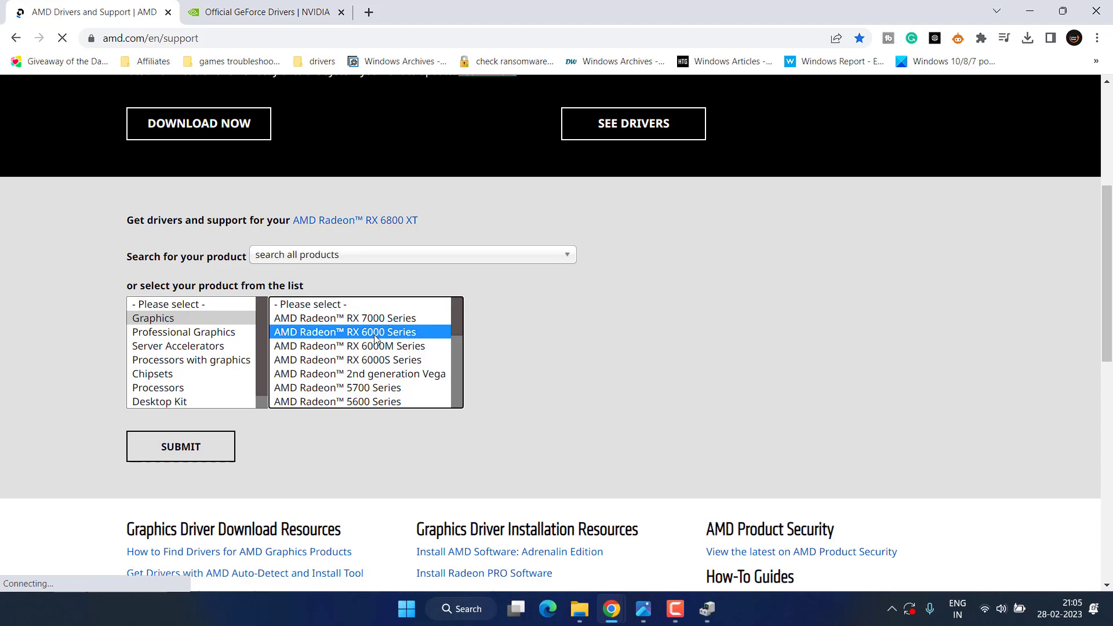
pyautogui.click(521, 330)
pyautogui.click(675, 332)
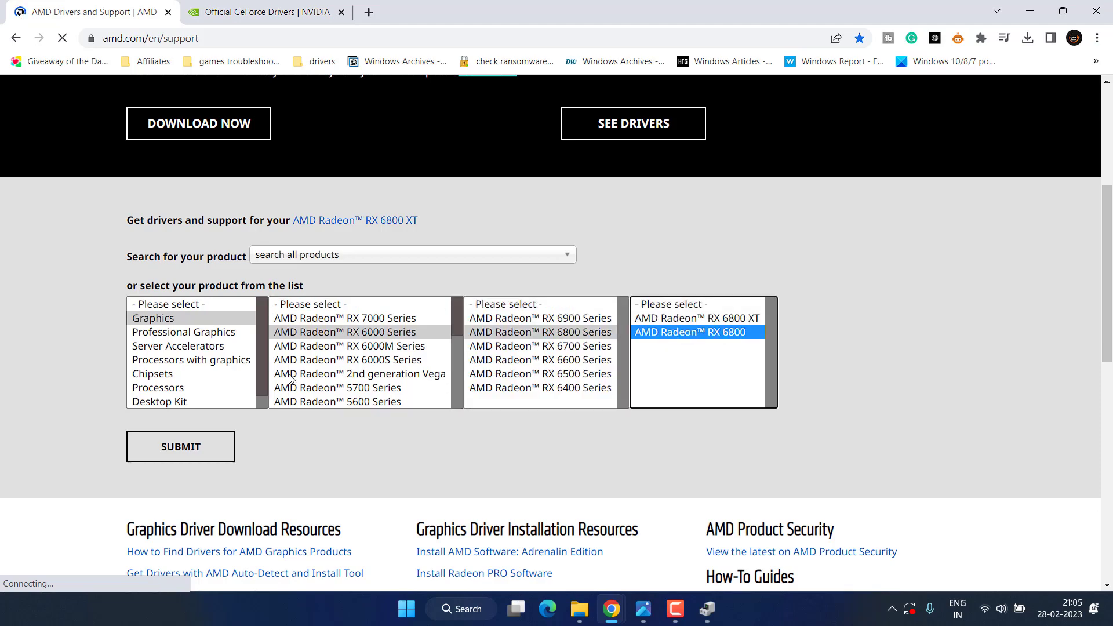
pyautogui.click(225, 442)
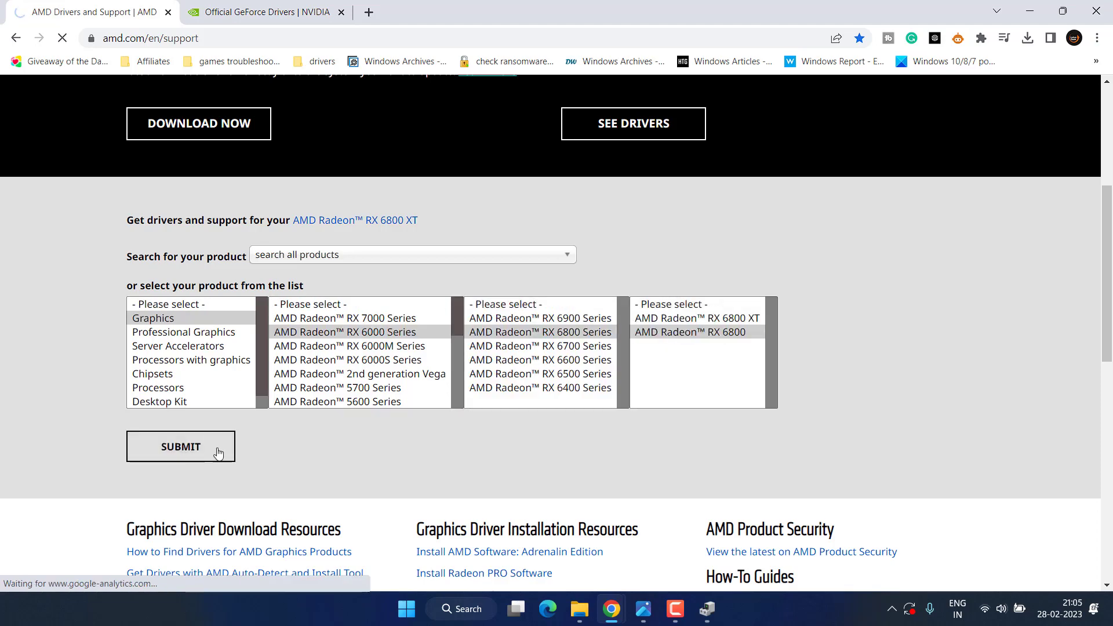
pyautogui.scroll(-2, 373, 333)
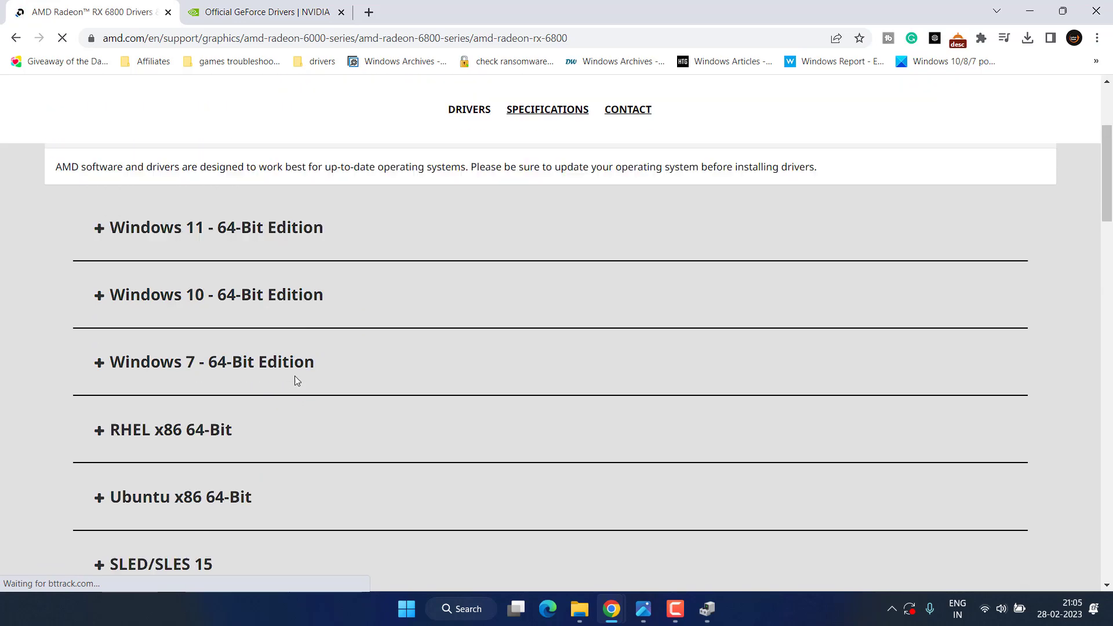
pyautogui.click(251, 221)
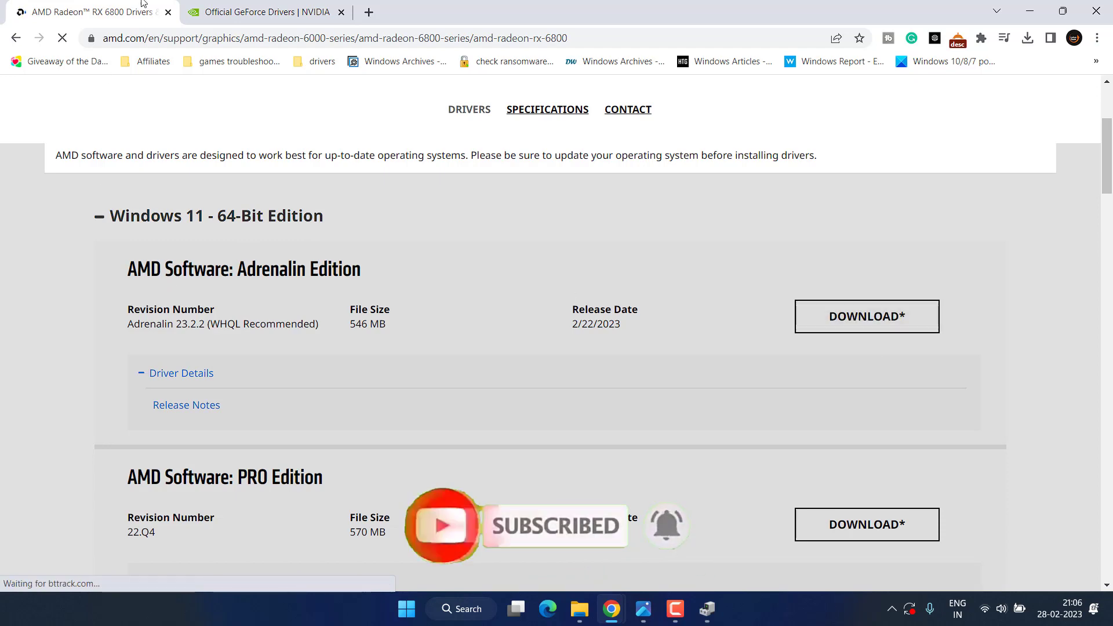
# Run an NVIDIA manual driver search and start downloading Game Ready Driver 531.18.
pyautogui.click(228, 13)
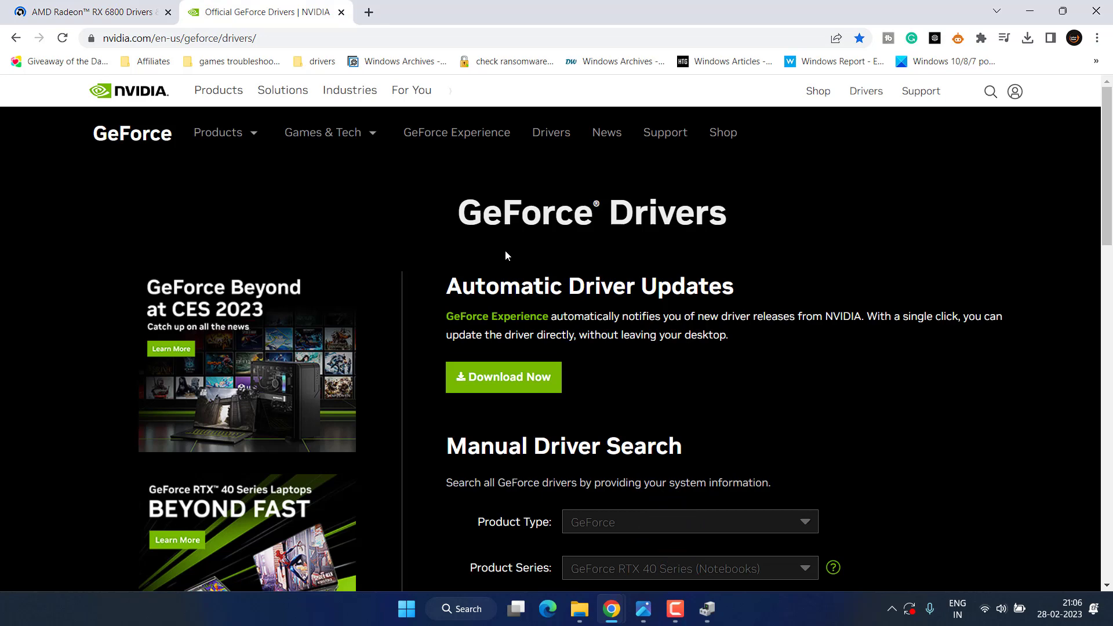
pyautogui.scroll(-4, 606, 254)
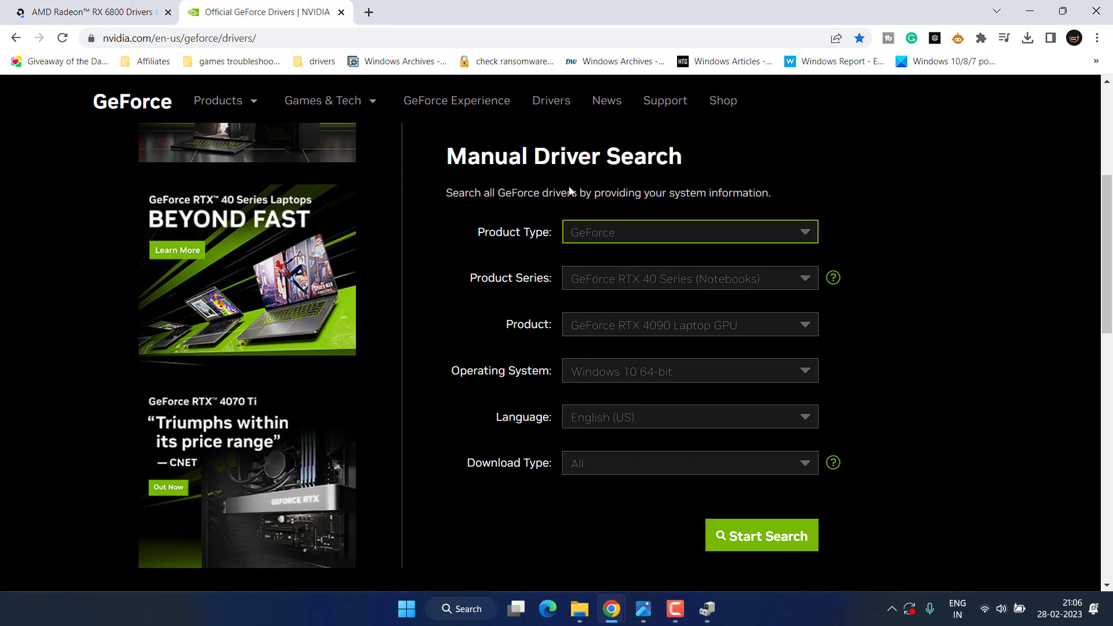
pyautogui.moveTo(473, 158); pyautogui.dragTo(687, 163)
pyautogui.click(686, 164)
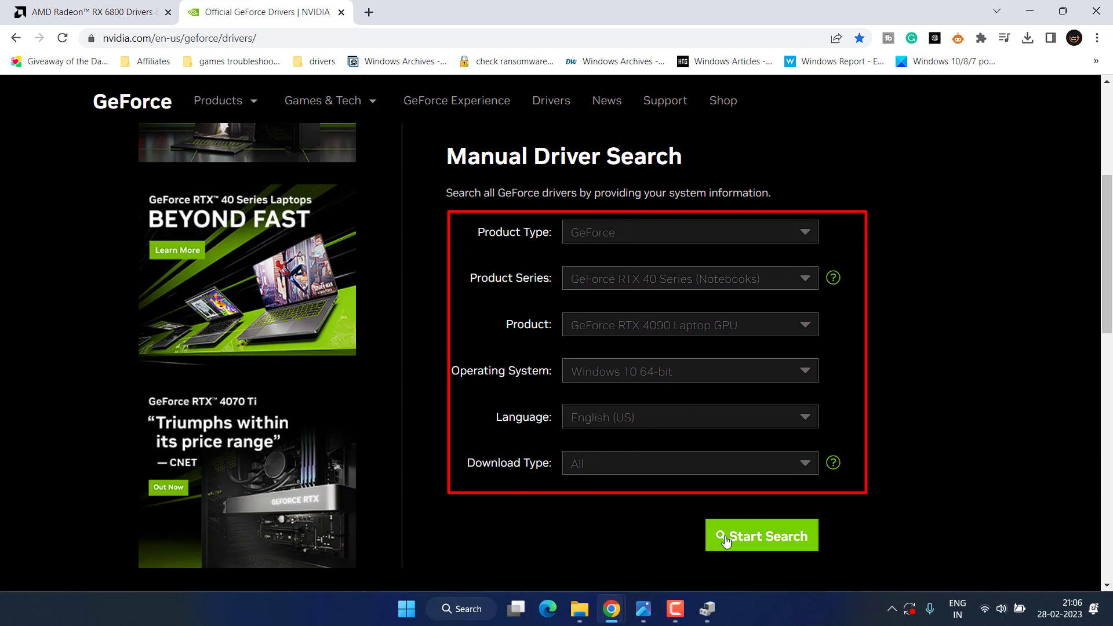
pyautogui.click(752, 540)
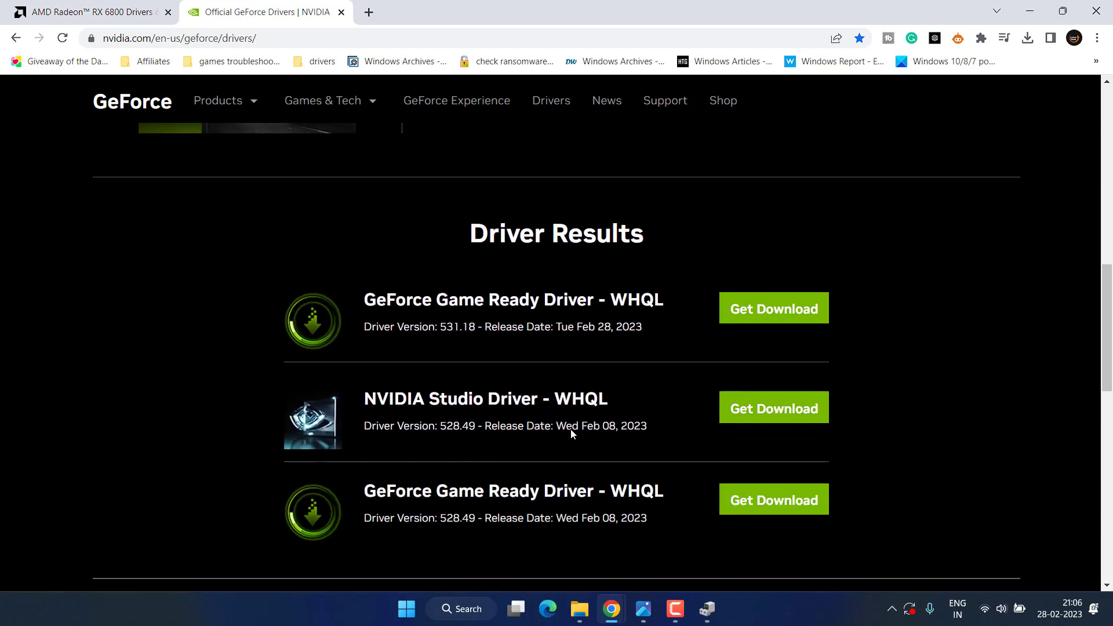
pyautogui.scroll(-1, 566, 383)
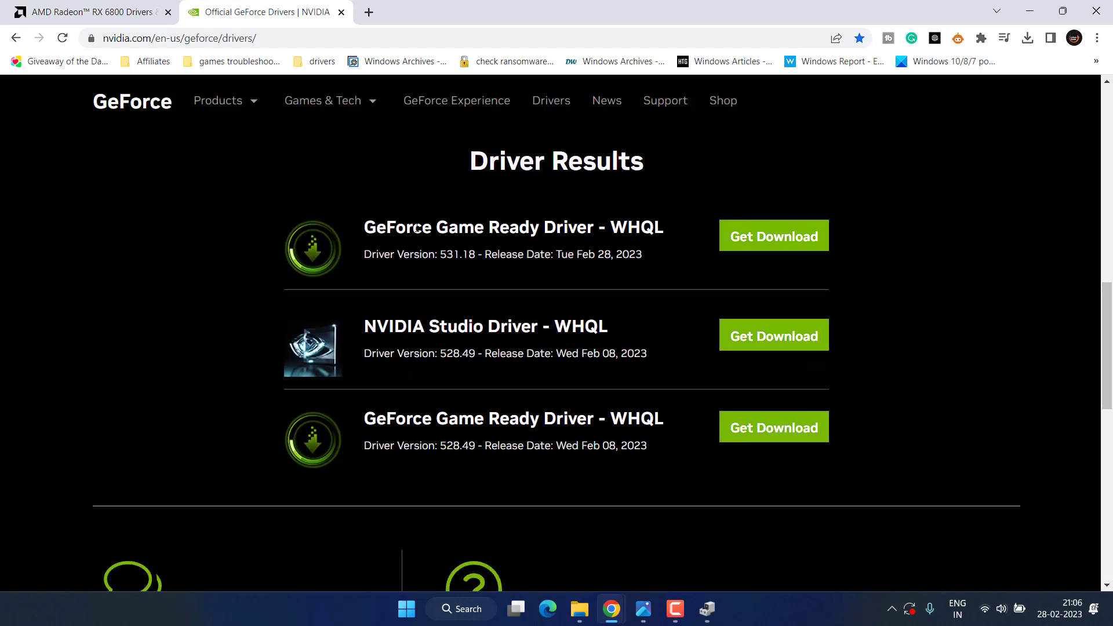
pyautogui.moveTo(412, 227); pyautogui.dragTo(627, 228)
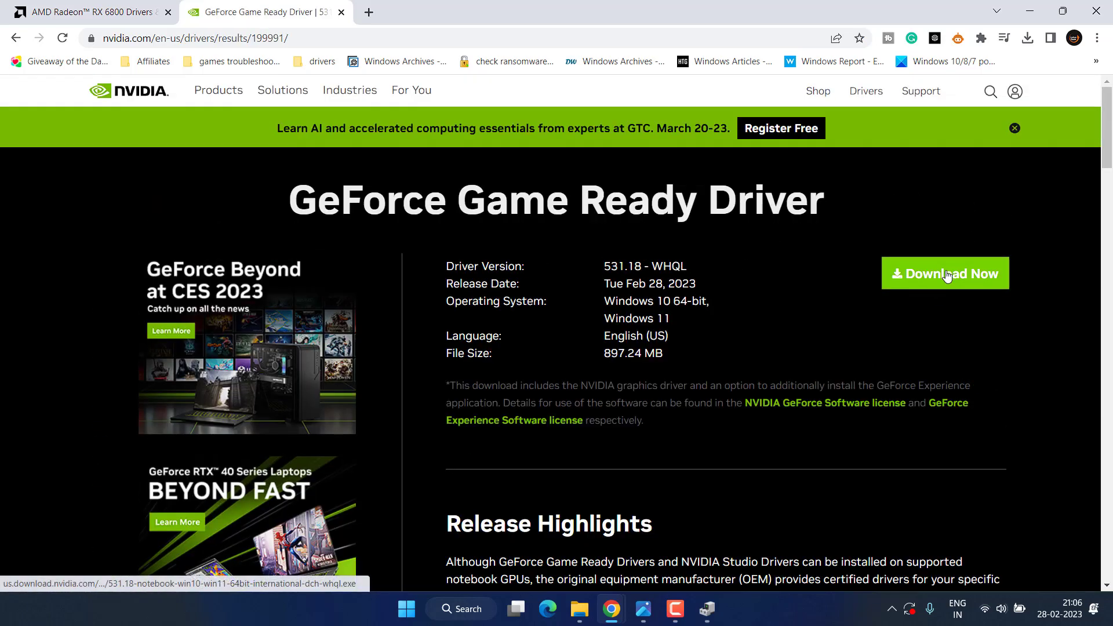
pyautogui.click(948, 276)
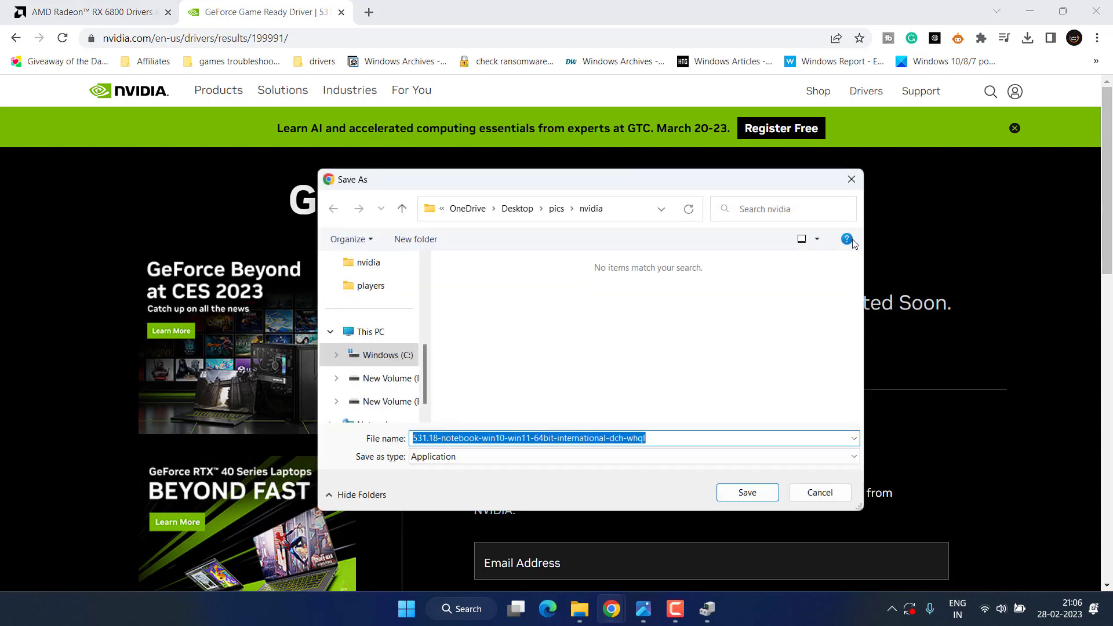
# Cancel the Save As dialog for the GeForce driver installer.
pyautogui.click(851, 179)
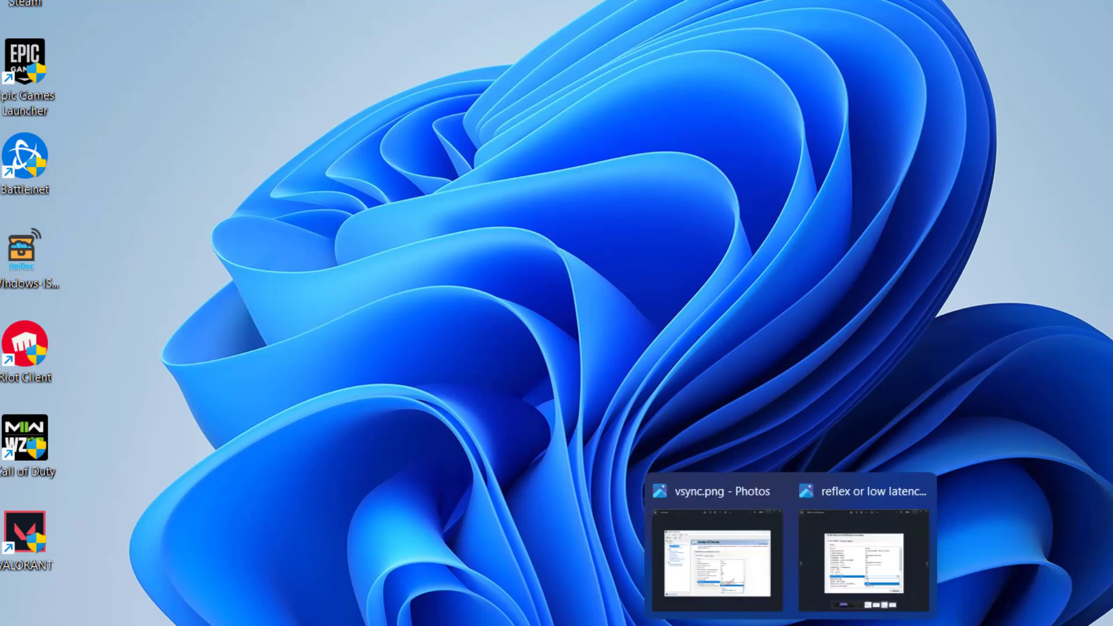
# View vsync.png, then reflex or low latency.png, in Photos.
pyautogui.click(736, 594)
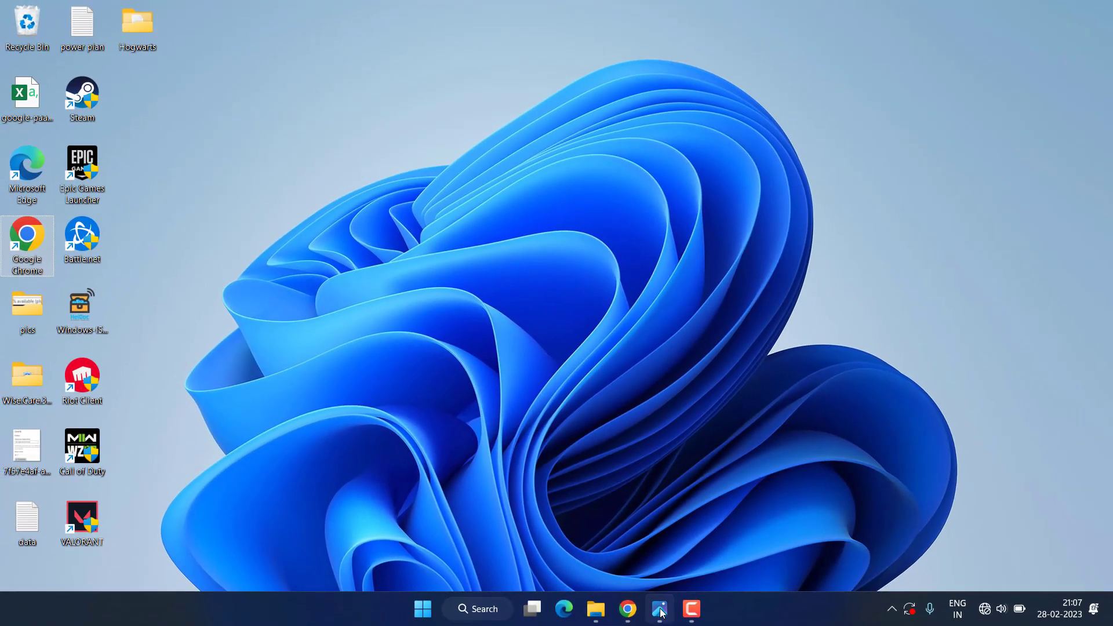
pyautogui.click(661, 613)
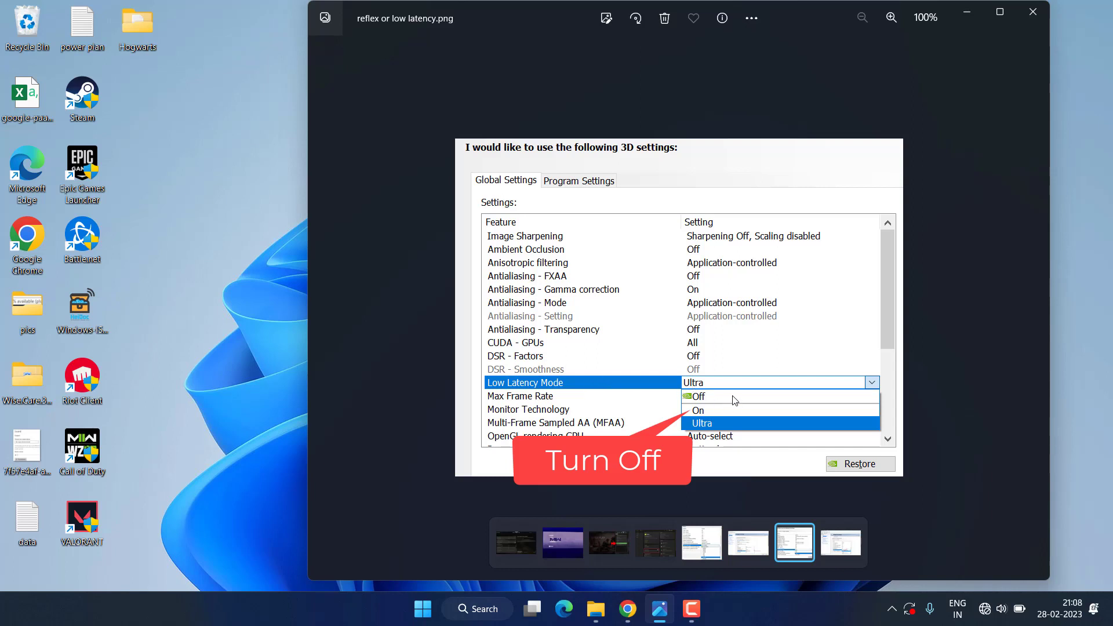
# Close Photos and search Start for 'advanced'.
pyautogui.click(1033, 12)
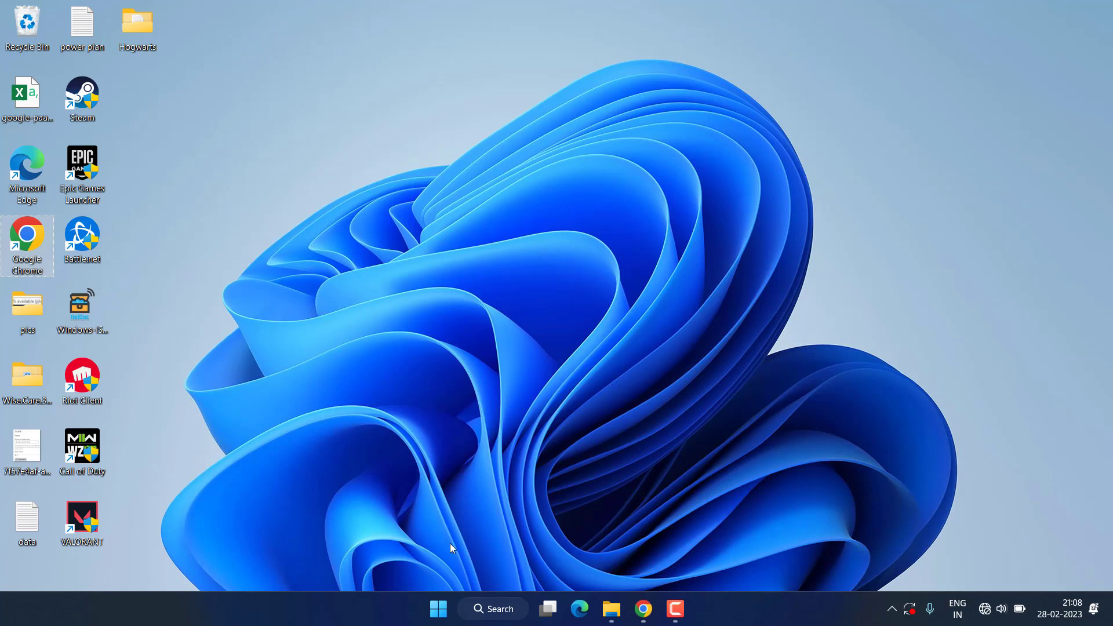
pyautogui.press('super')
pyautogui.write('advan')
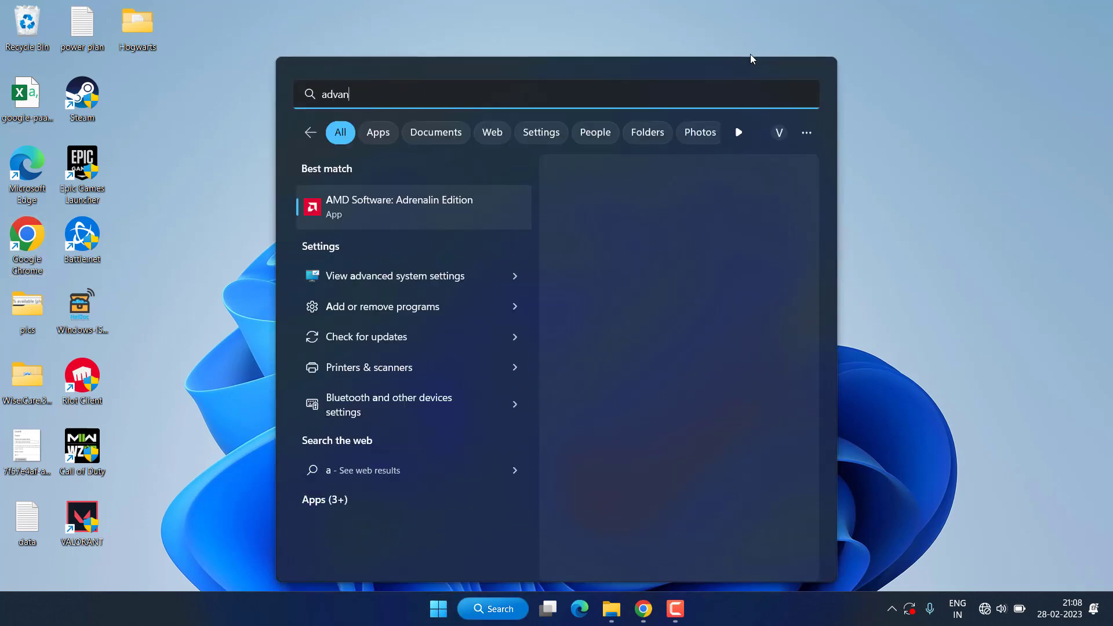
pyautogui.write('ced')
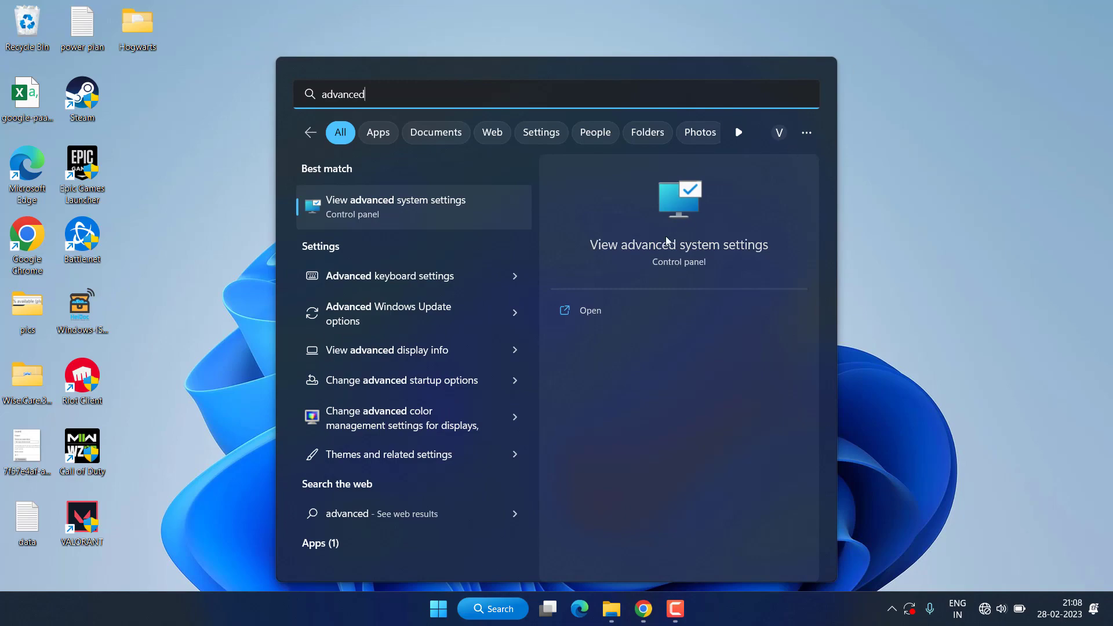
# Open advanced system settings and the Advanced tab of Performance Options.
pyautogui.click(673, 246)
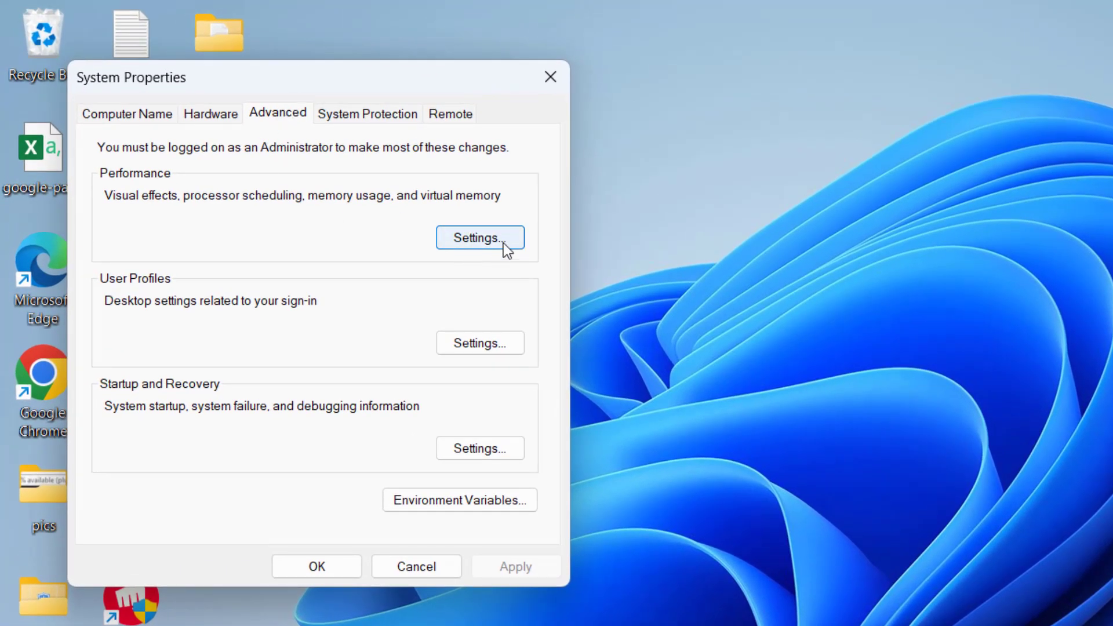
pyautogui.click(503, 242)
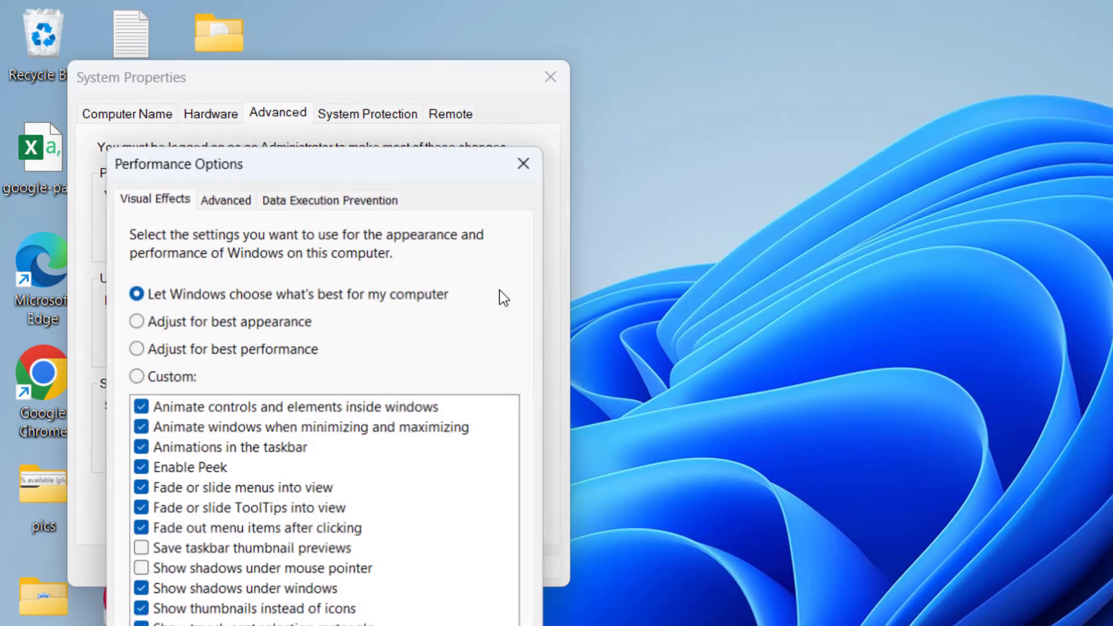
pyautogui.click(225, 197)
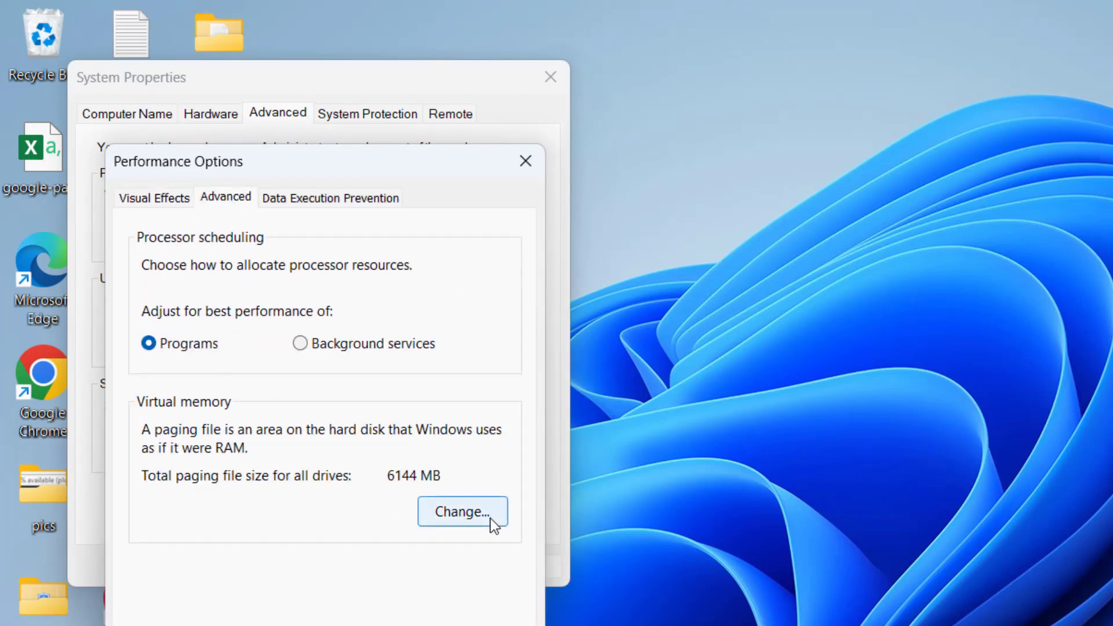
# In Virtual Memory, disable automatic paging file management and select drive C:.
pyautogui.click(456, 517)
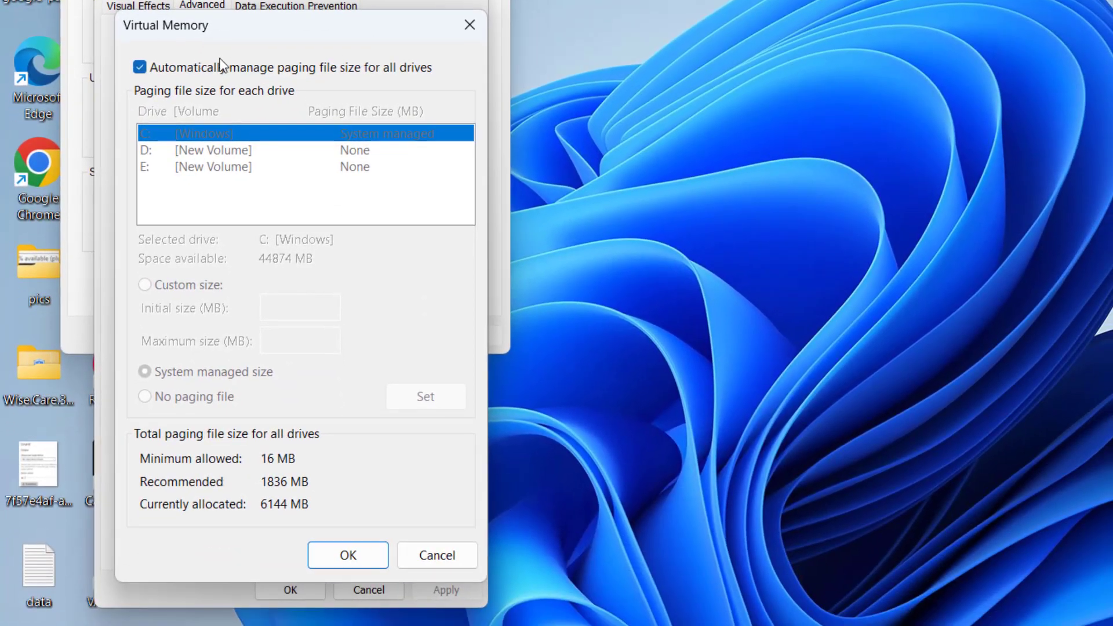
pyautogui.click(219, 68)
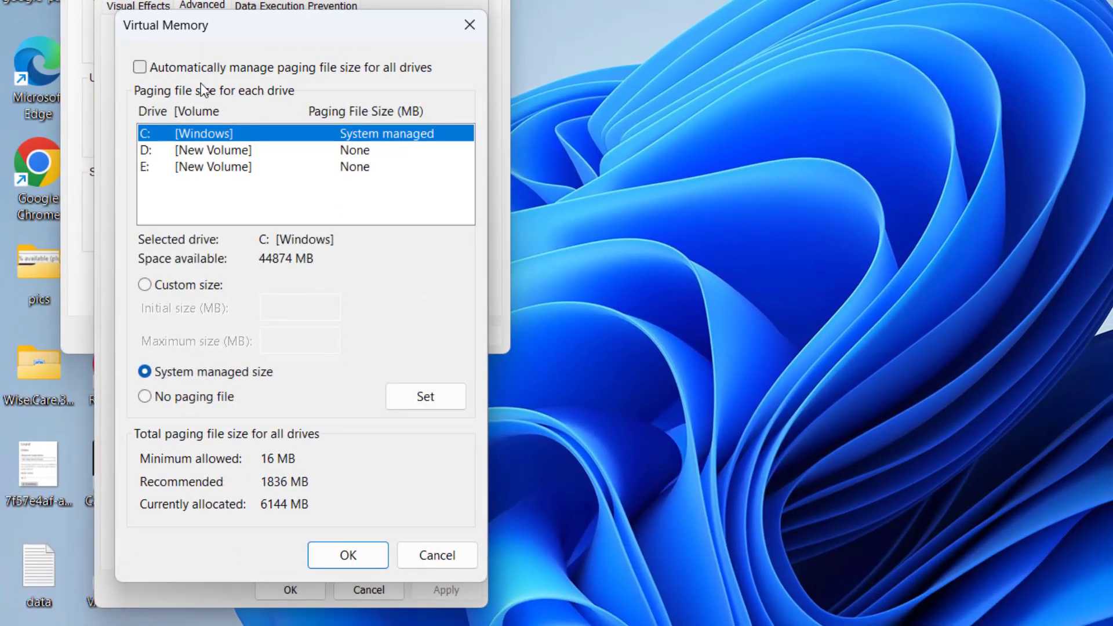
pyautogui.click(205, 149)
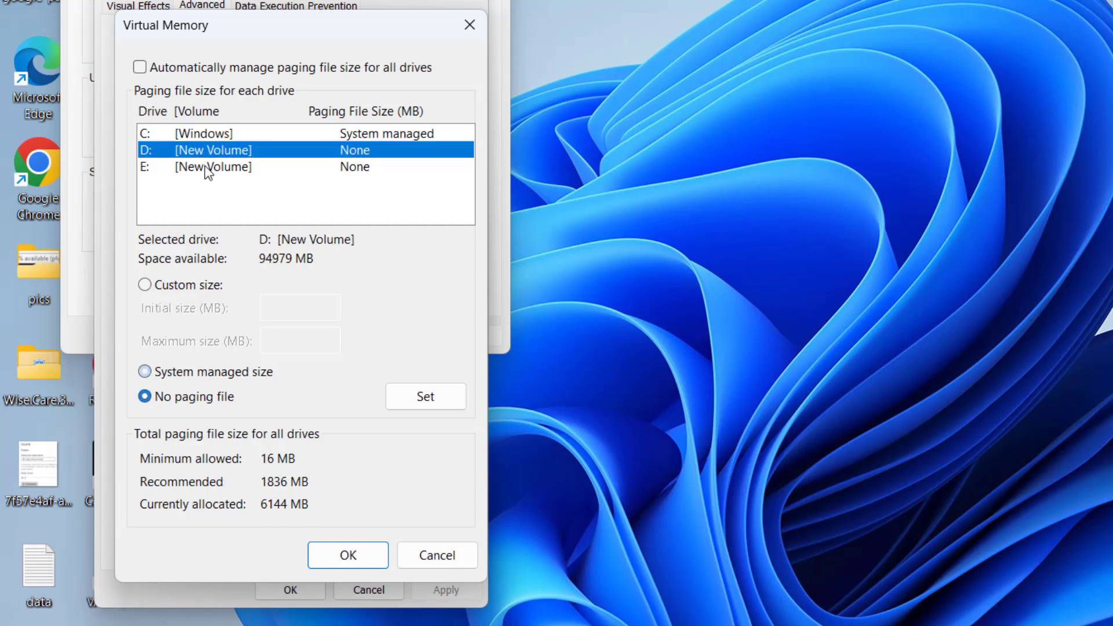
pyautogui.click(205, 135)
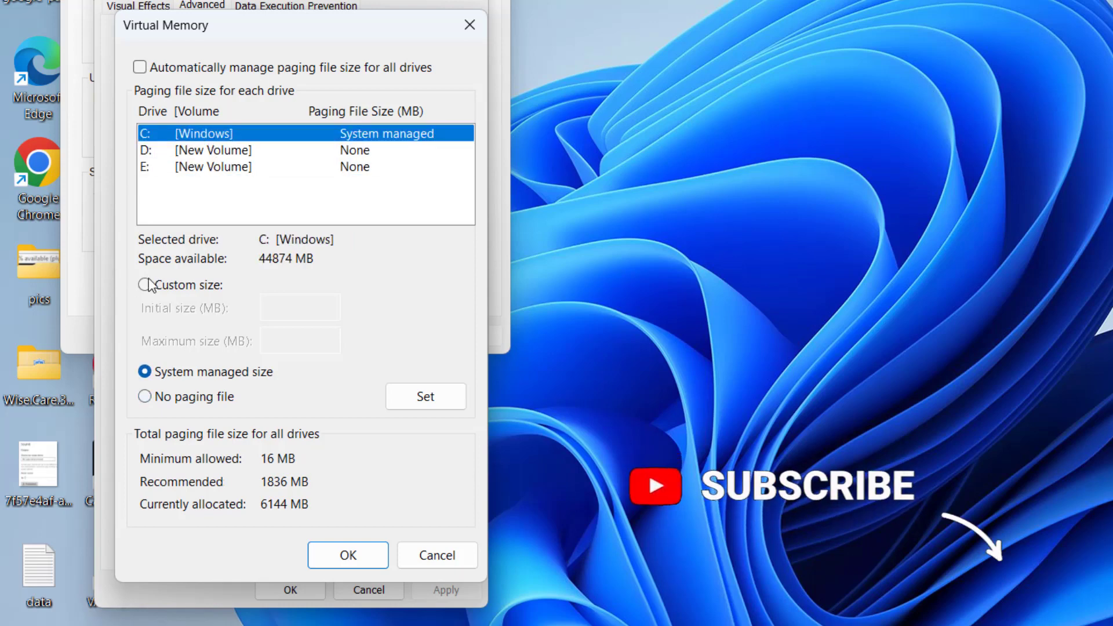
# Set drive C: to a custom 8000–32000 MB paging file and confirm Virtual Memory.
pyautogui.click(180, 290)
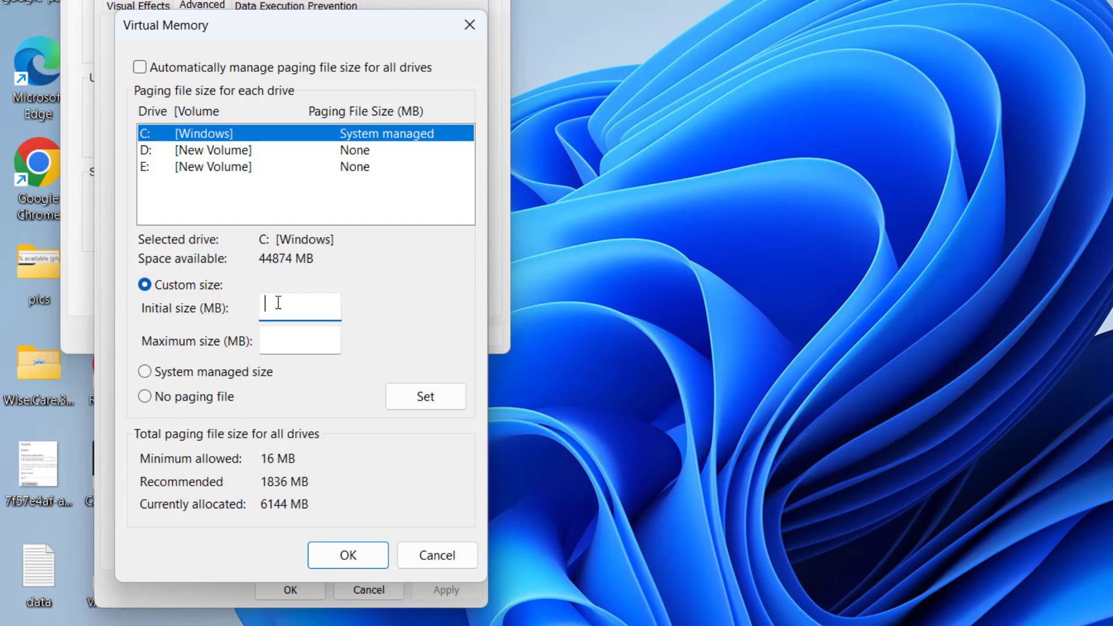
pyautogui.write('8')
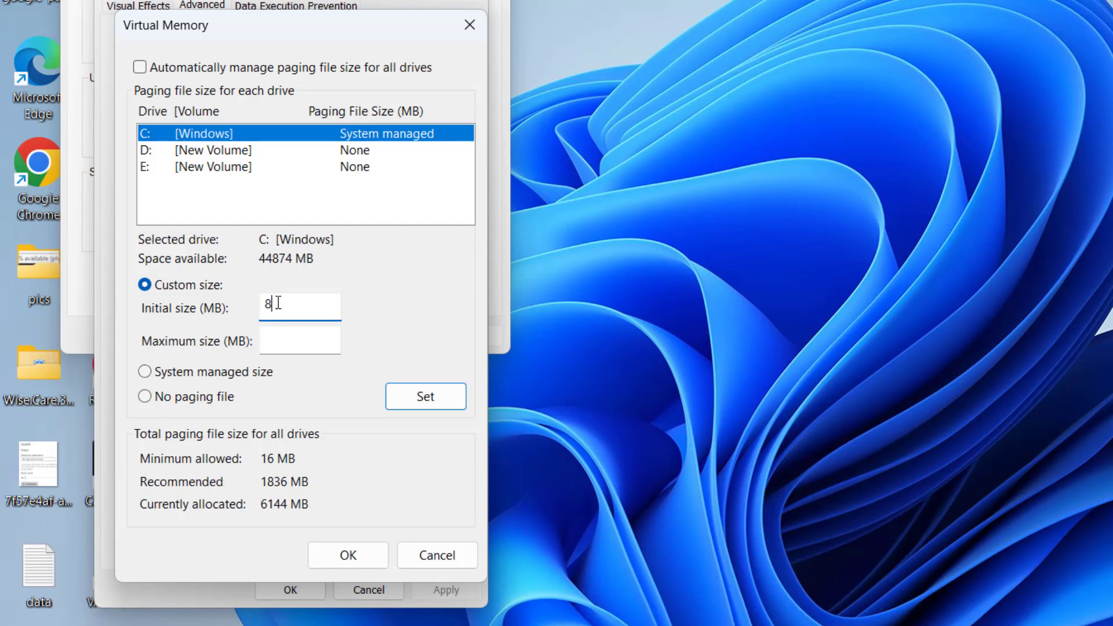
pyautogui.write('000')
pyautogui.click(294, 341)
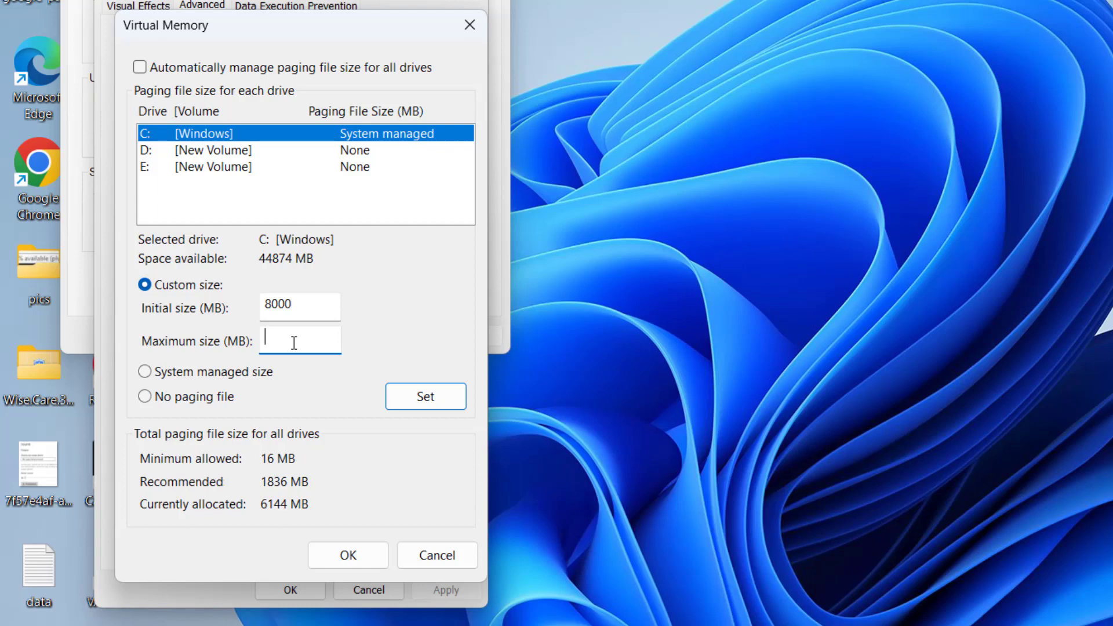
pyautogui.write('32')
pyautogui.write('000')
pyautogui.click(429, 398)
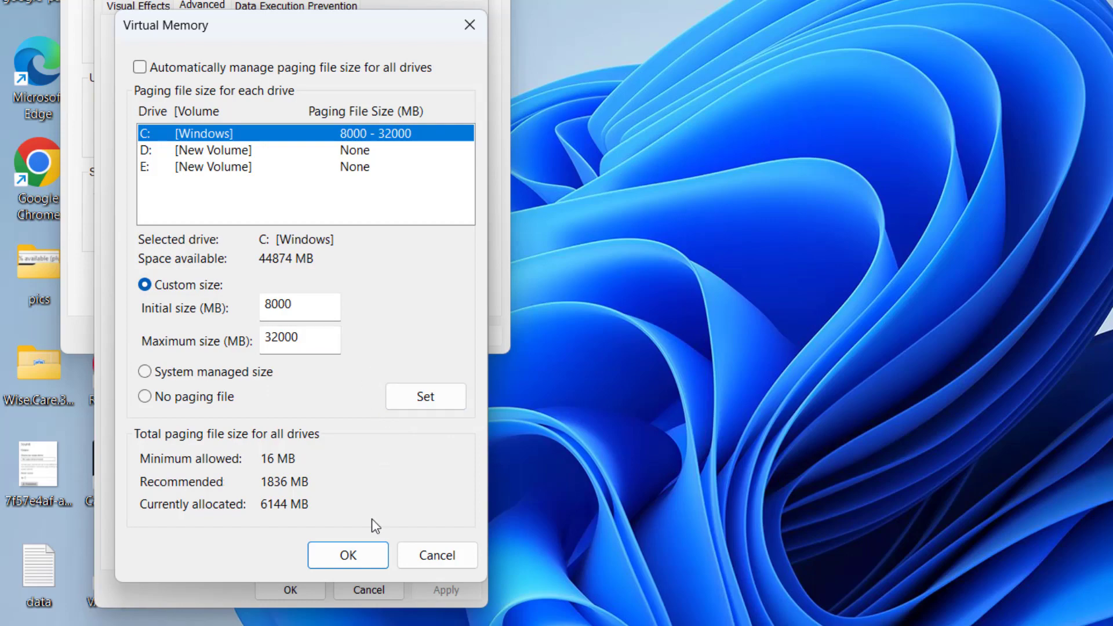
pyautogui.click(360, 553)
# Close Performance Options and System Properties, then return to the desktop.
pyautogui.click(204, 535)
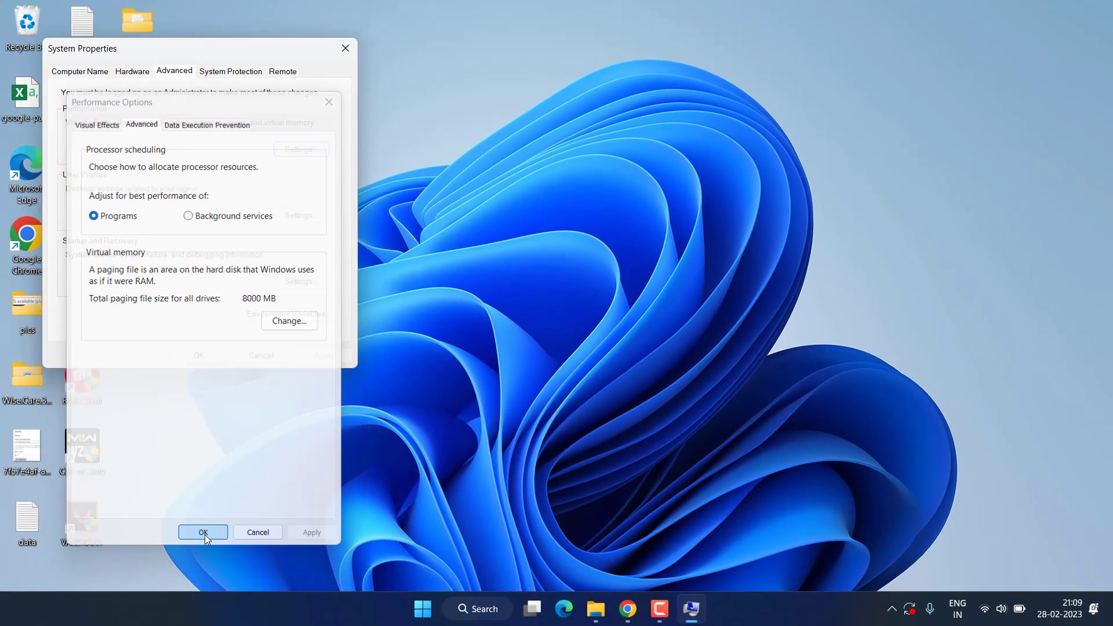
pyautogui.click(208, 356)
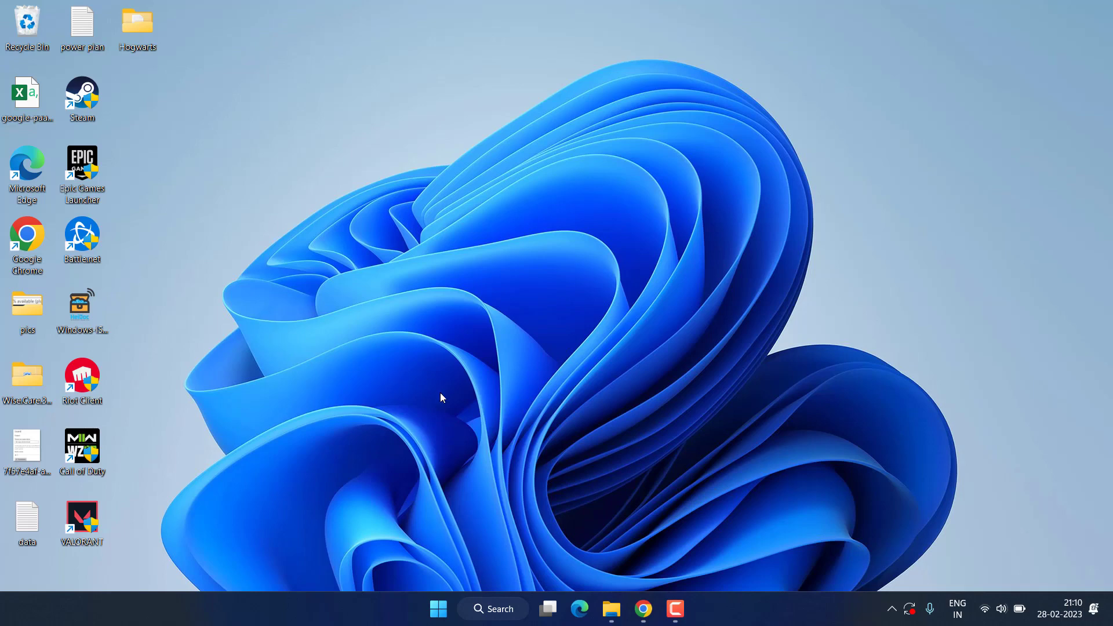
pyautogui.press('super+e')
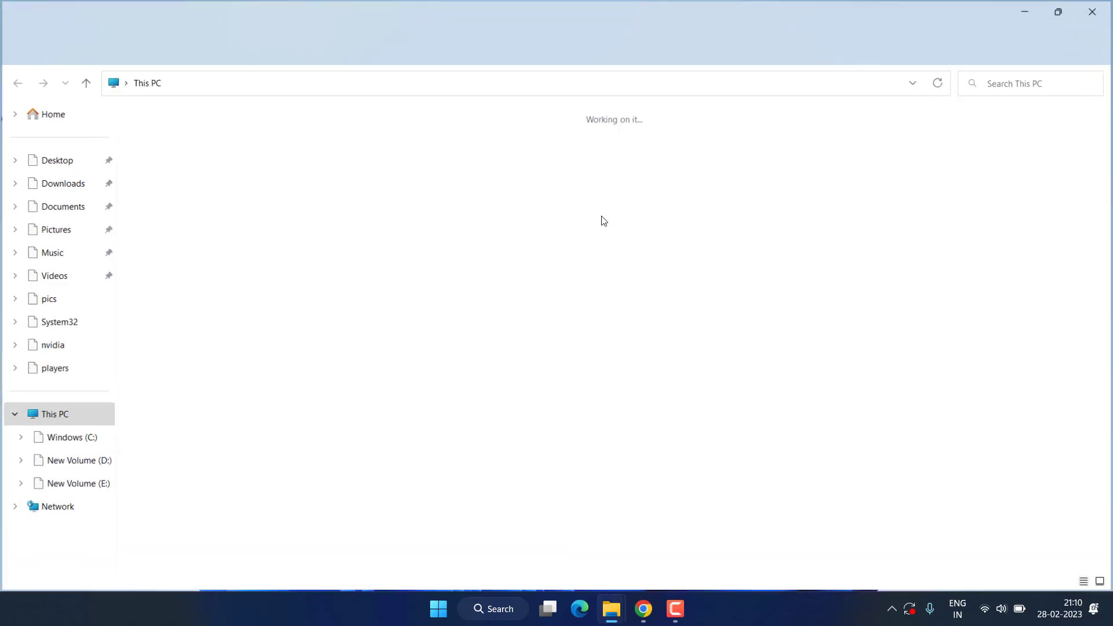
pyautogui.press('super+d')
# Open the AppData\Local folder by running %localappdata% from the Win+X Run dialog.
pyautogui.rightClick(449, 614)
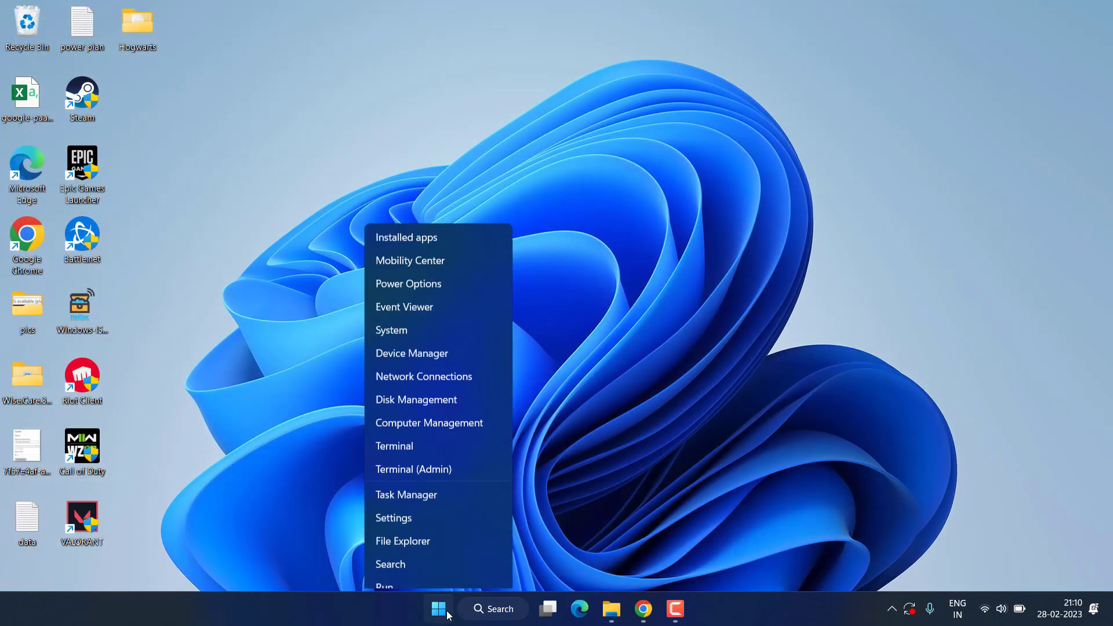
pyautogui.click(386, 527)
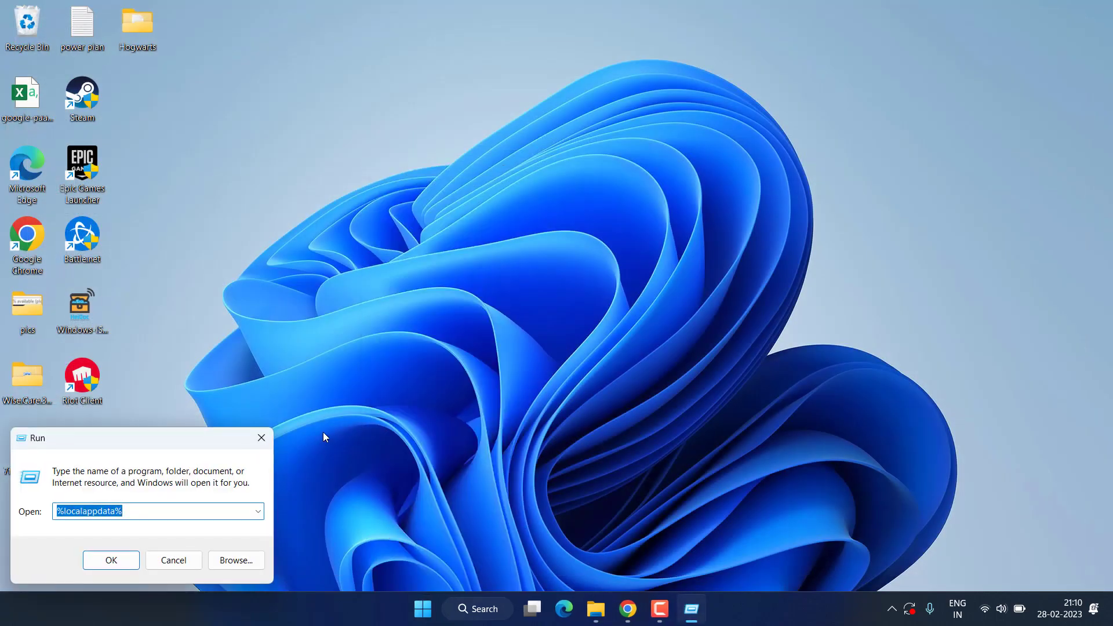
pyautogui.write('%')
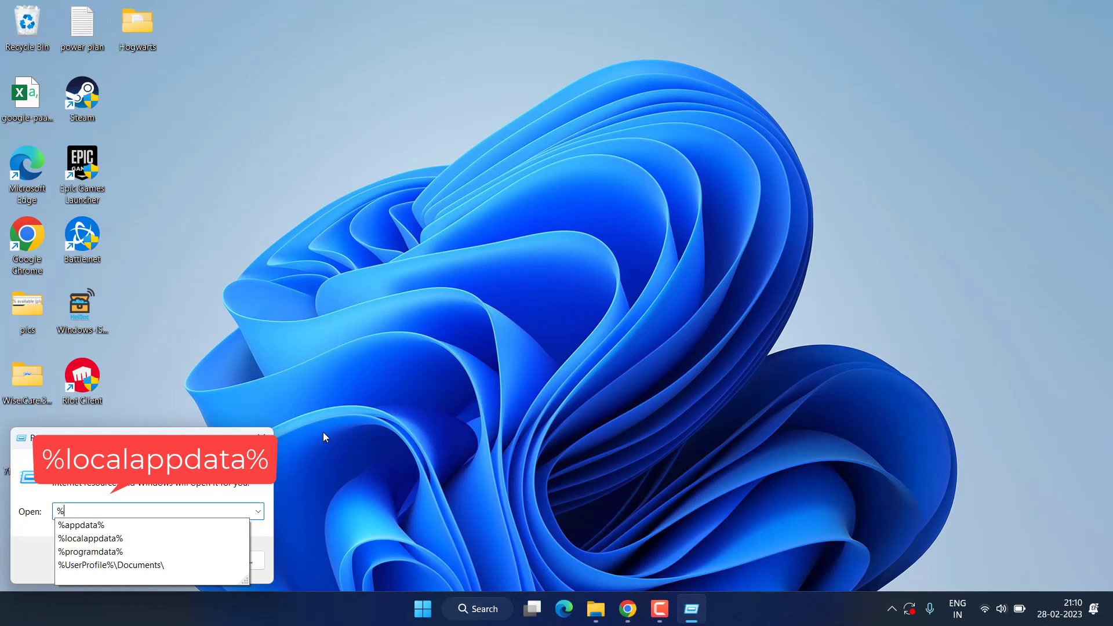
pyautogui.write('loc')
pyautogui.press('Down')
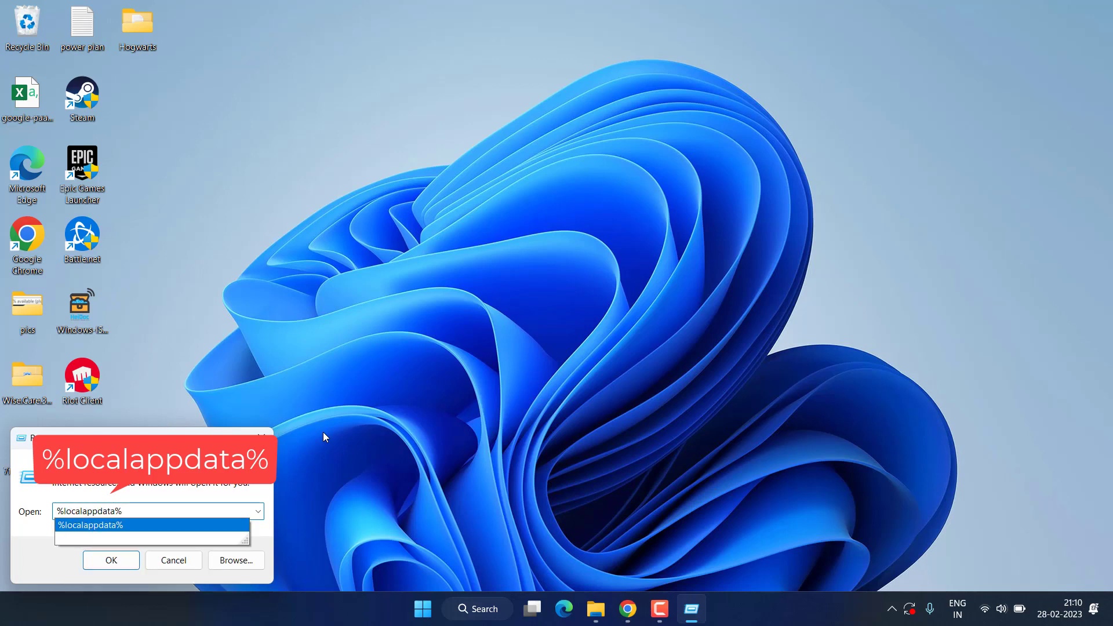
pyautogui.press('Return')
pyautogui.press('Return')
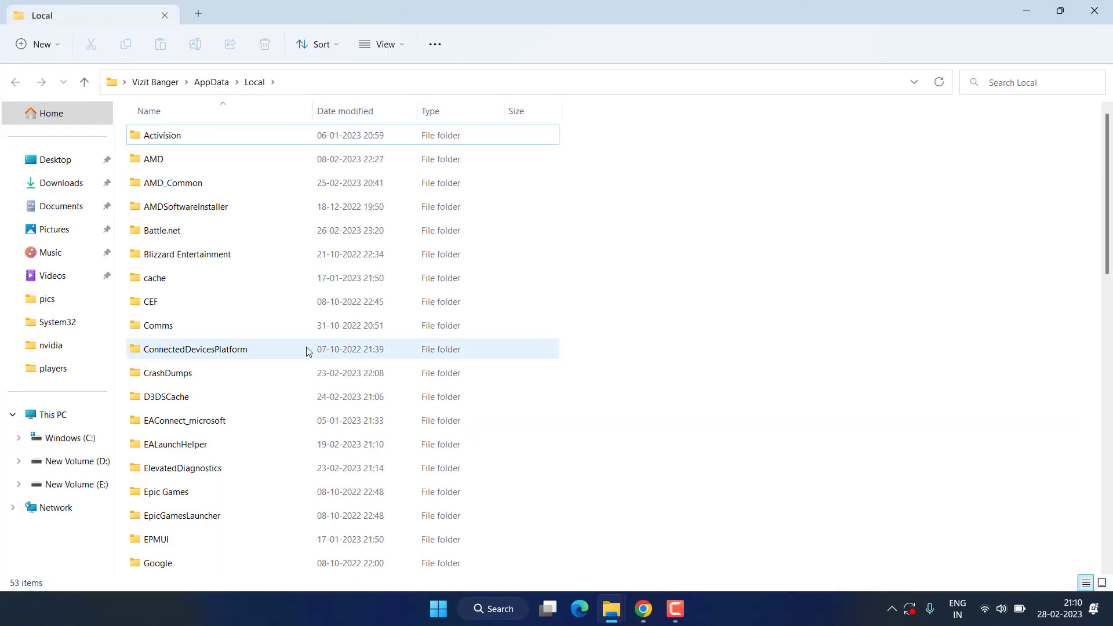
# Check the folder view options, then enter the Hogwarts legacy and Saved folders.
pyautogui.click(381, 53)
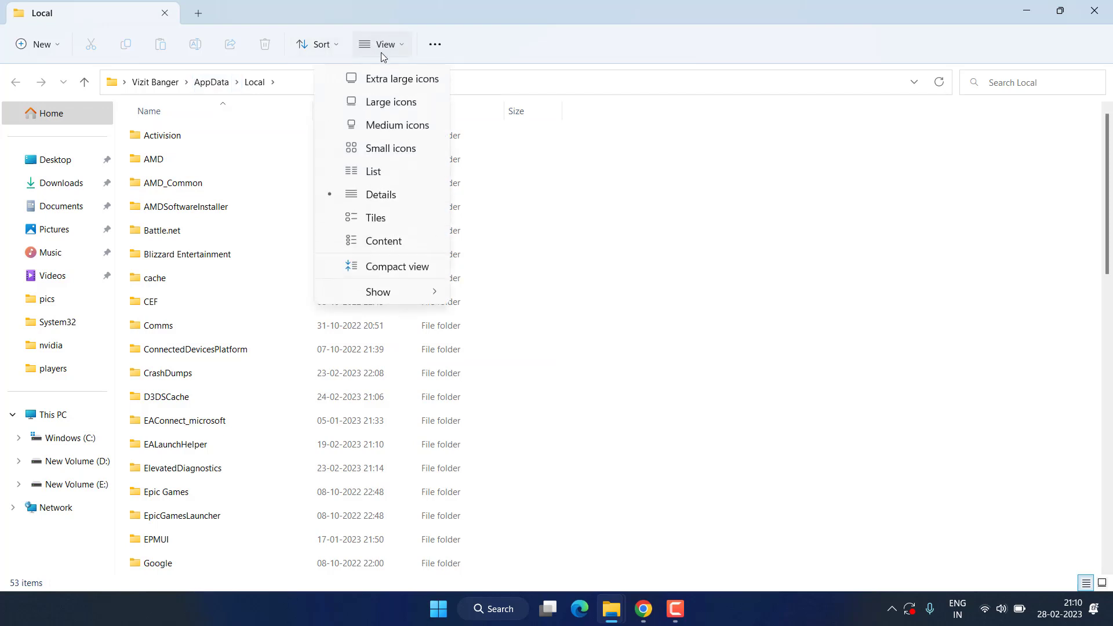
pyautogui.moveTo(378, 292)
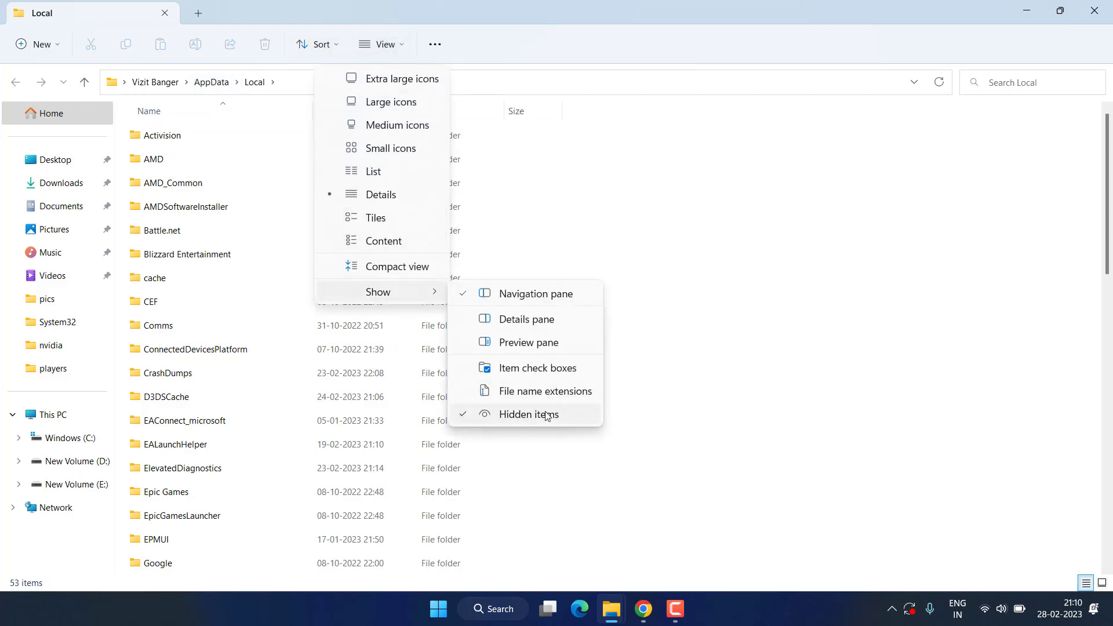
pyautogui.click(745, 304)
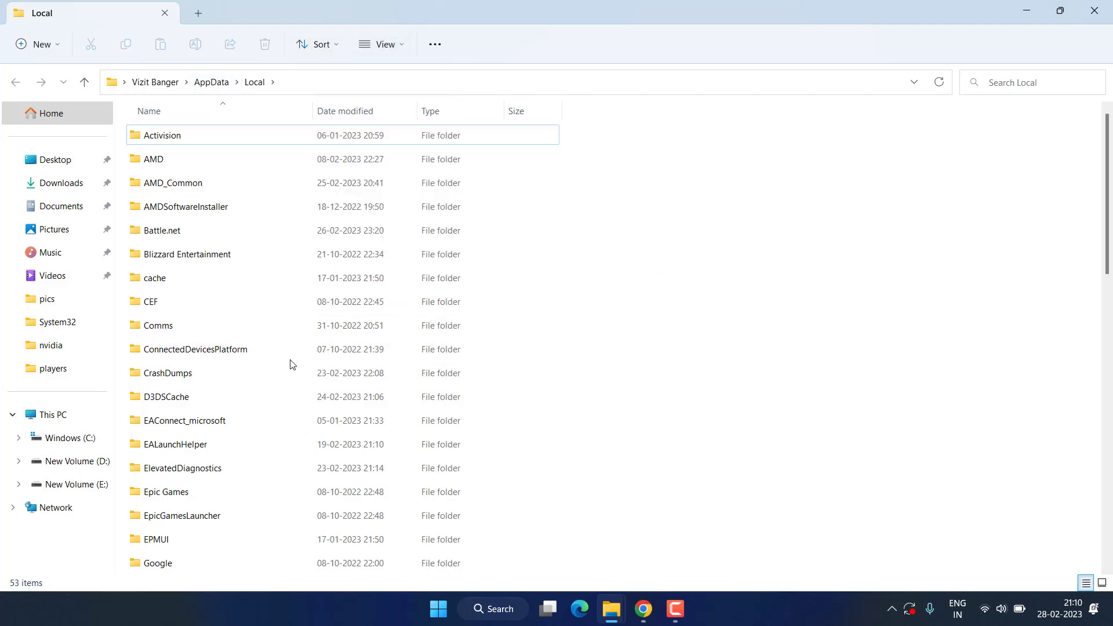
pyautogui.press('h')
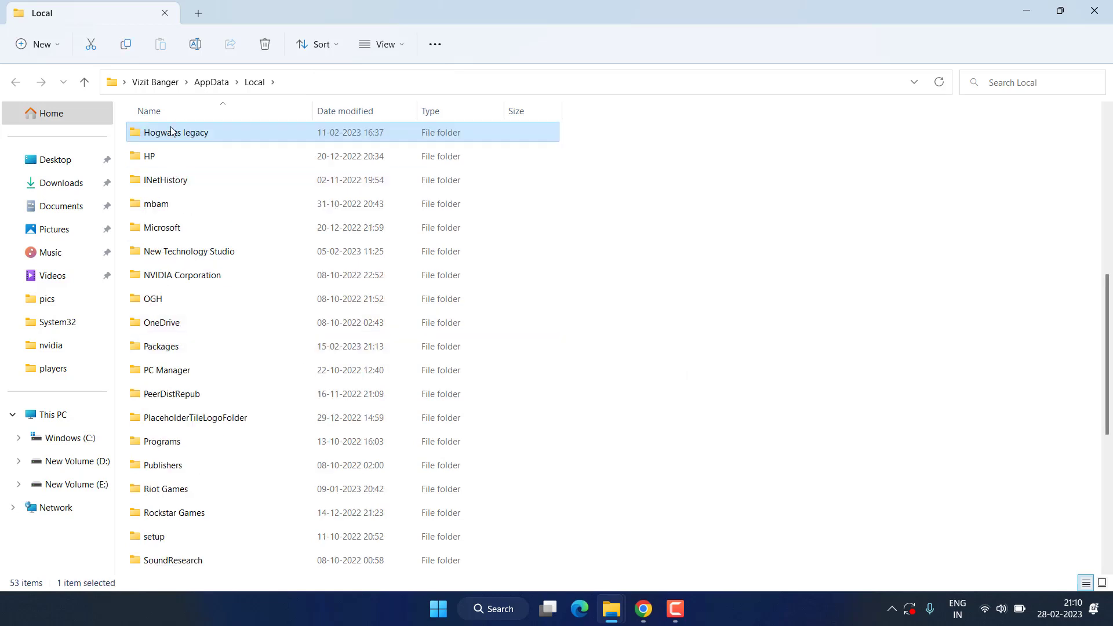
pyautogui.doubleClick(176, 139)
pyautogui.doubleClick(168, 144)
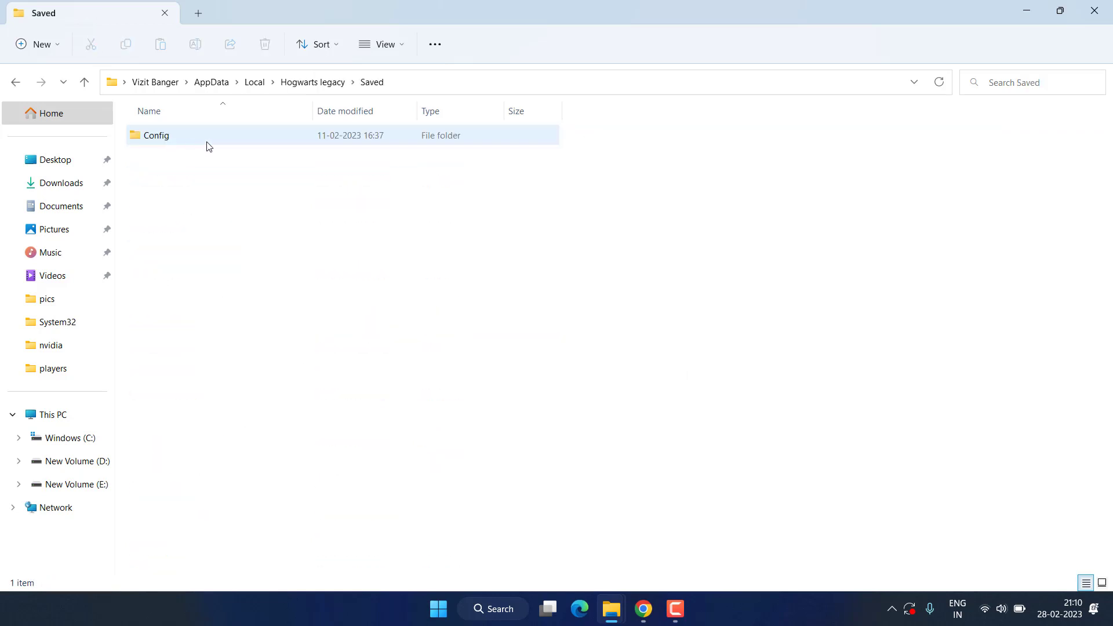
# Open Config > WindowsNoEditor and select the GameUserSettings file.
pyautogui.click(159, 141)
pyautogui.doubleClick(160, 139)
pyautogui.doubleClick(175, 160)
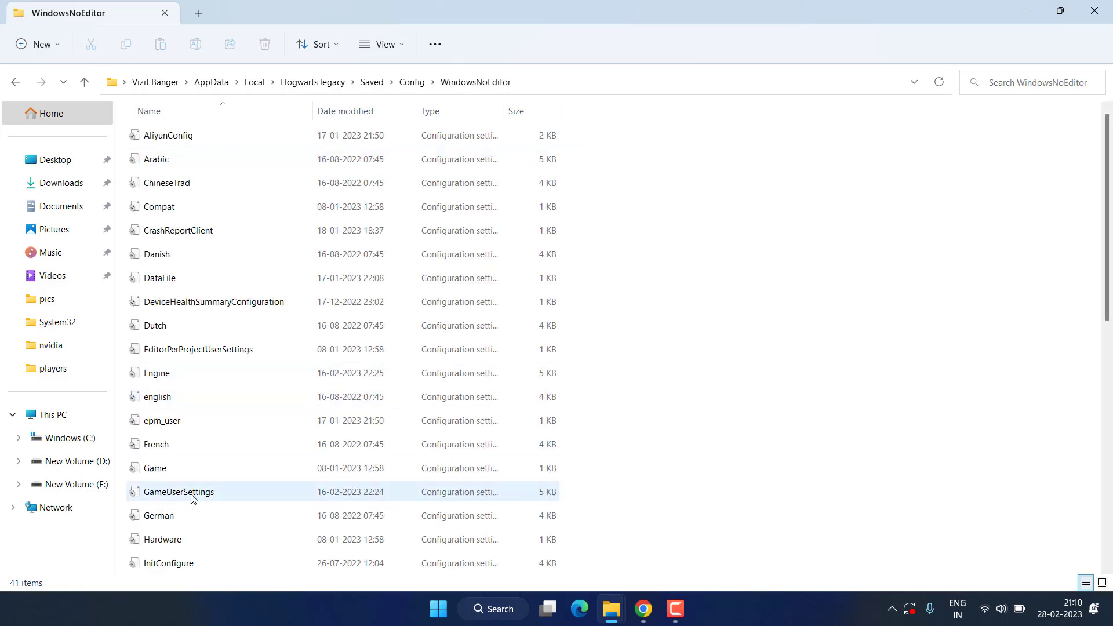
pyautogui.click(192, 499)
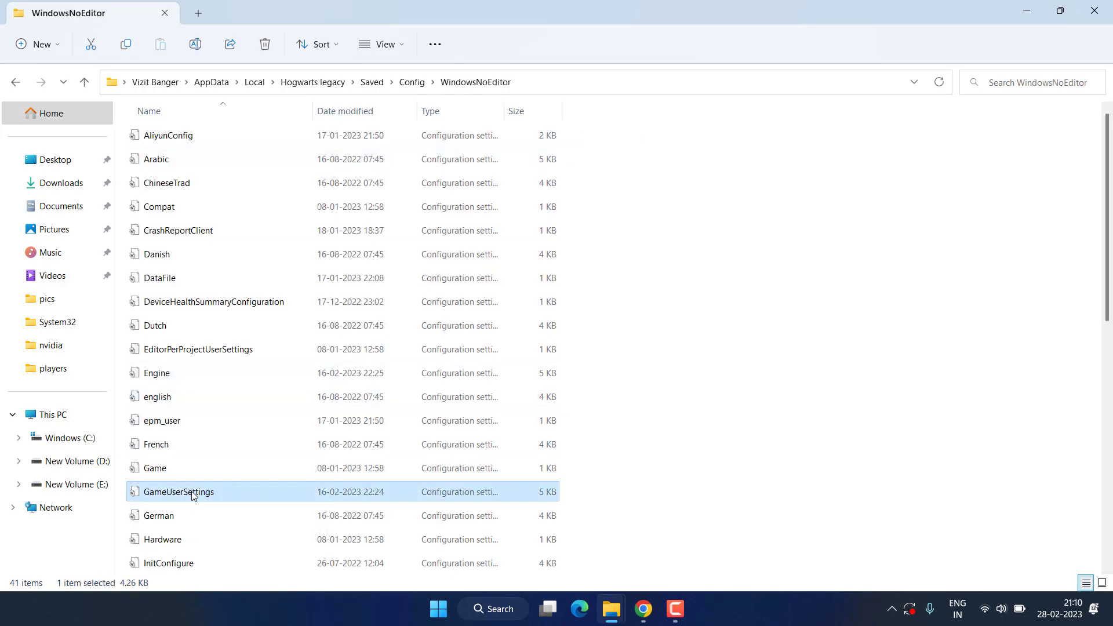
# Set ray-traced shadows, reflections and AO to False in GameUserSettings via Notepad, then save and close.
pyautogui.rightClick(193, 494)
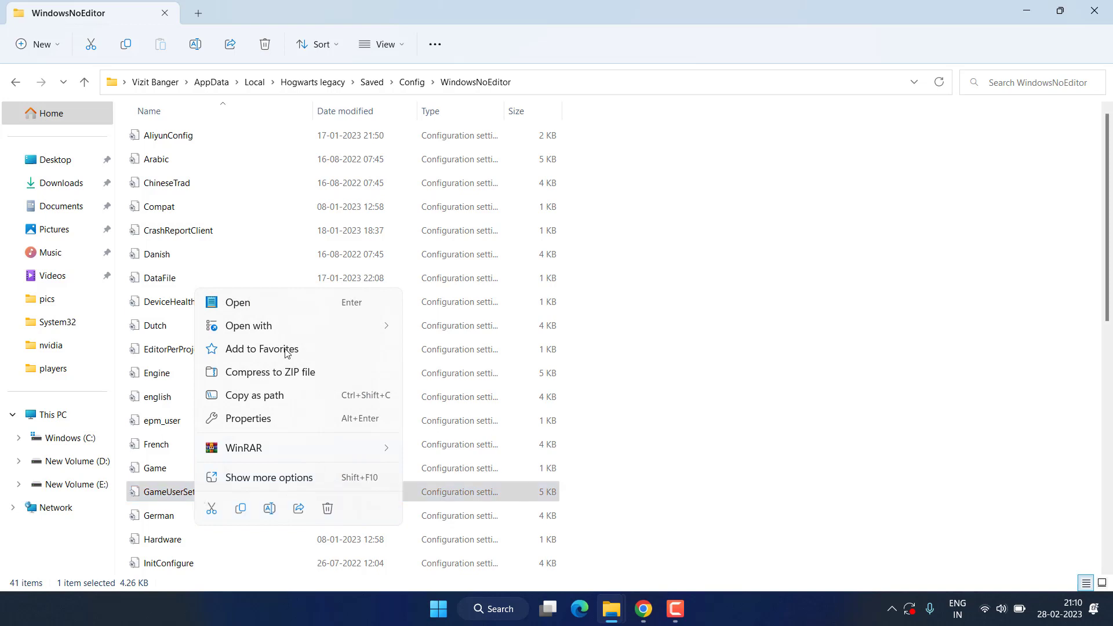
pyautogui.moveTo(249, 326)
pyautogui.click(448, 328)
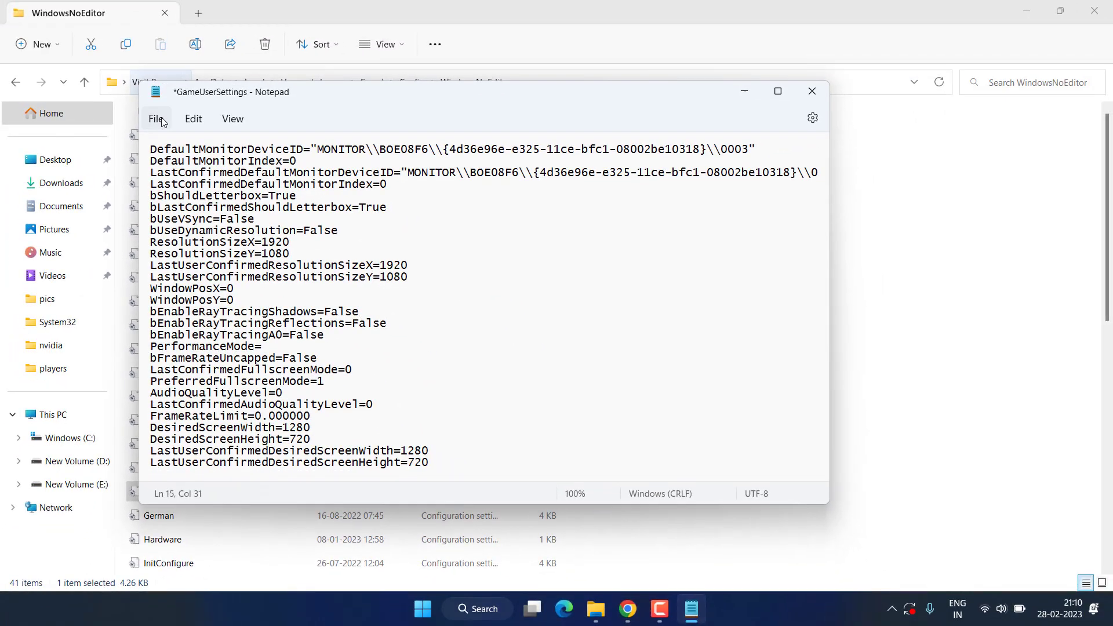
pyautogui.click(158, 119)
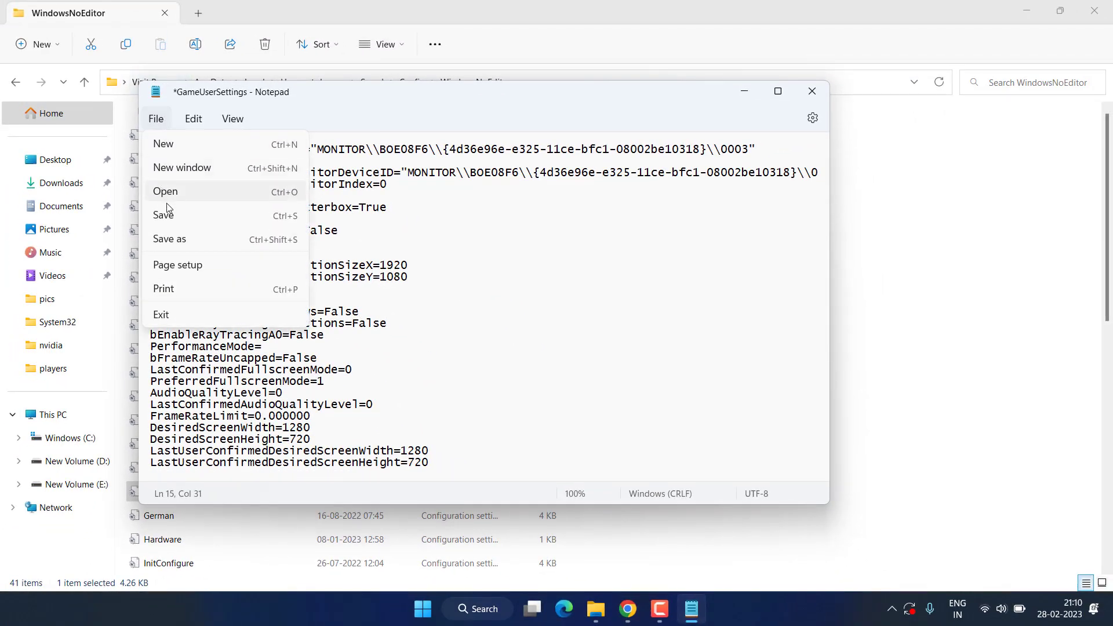
pyautogui.click(164, 198)
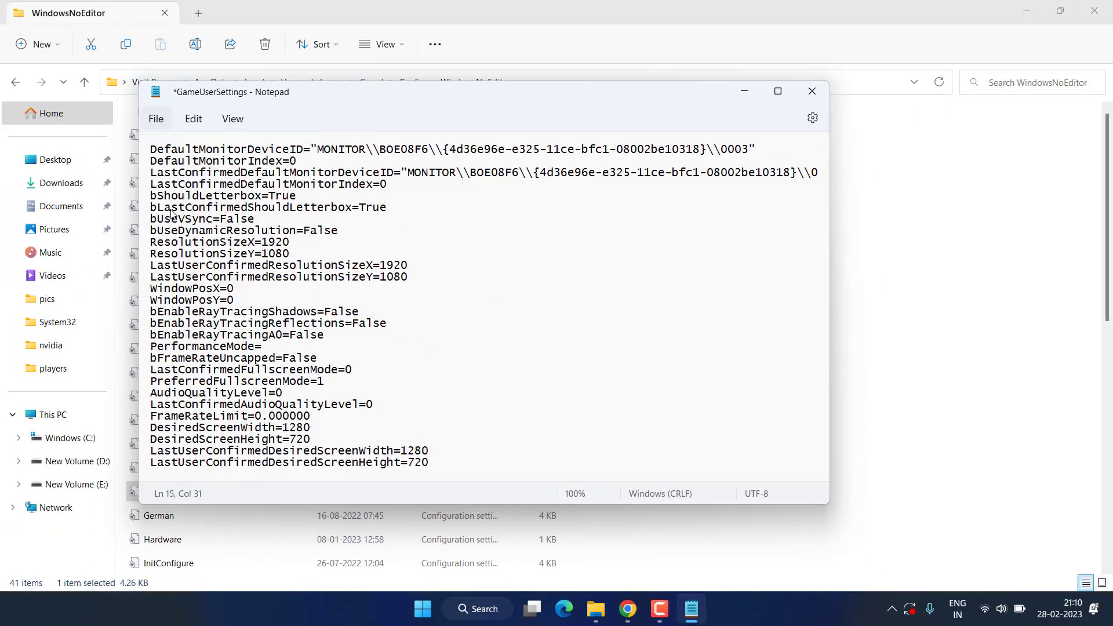
pyautogui.click(811, 90)
pyautogui.click(1078, 3)
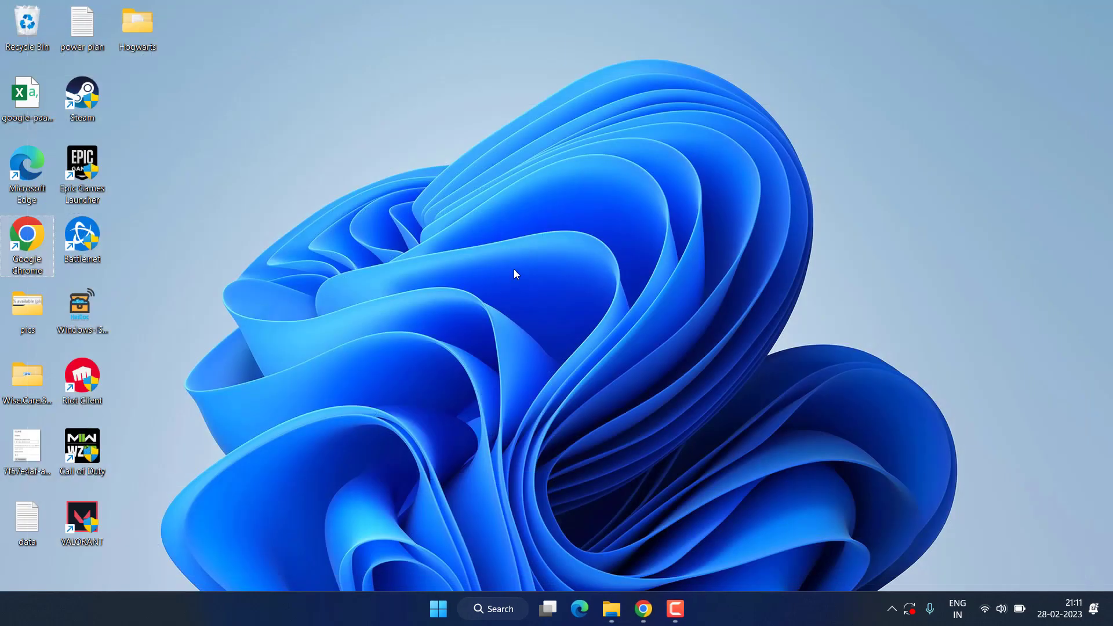